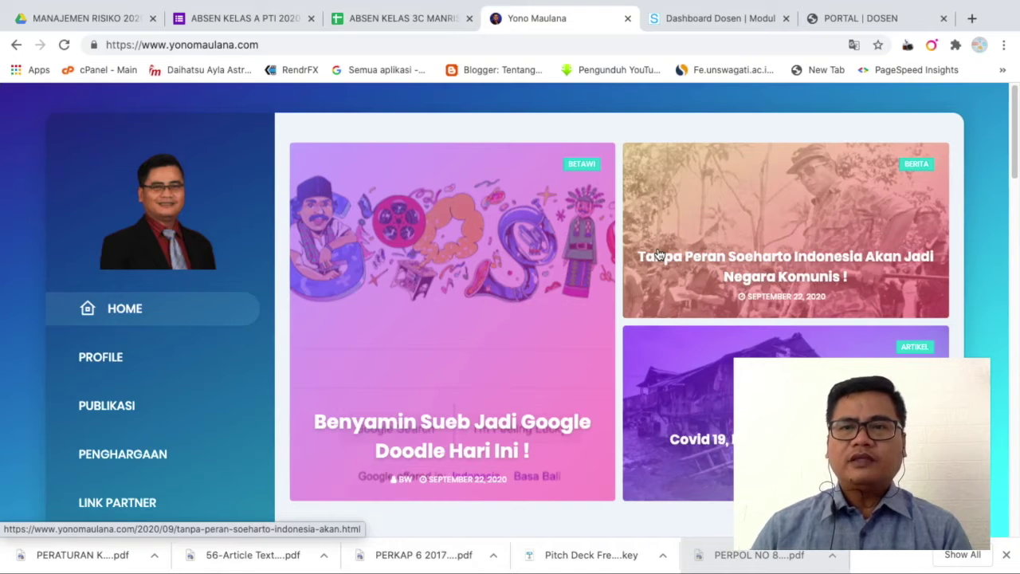
Look over the student number and name columns on the PTI sheet of the ABSEN KELAS 3C MANRIS 2020 spreadsheet
{"action": "left_click", "coordinate": [125, 362]}
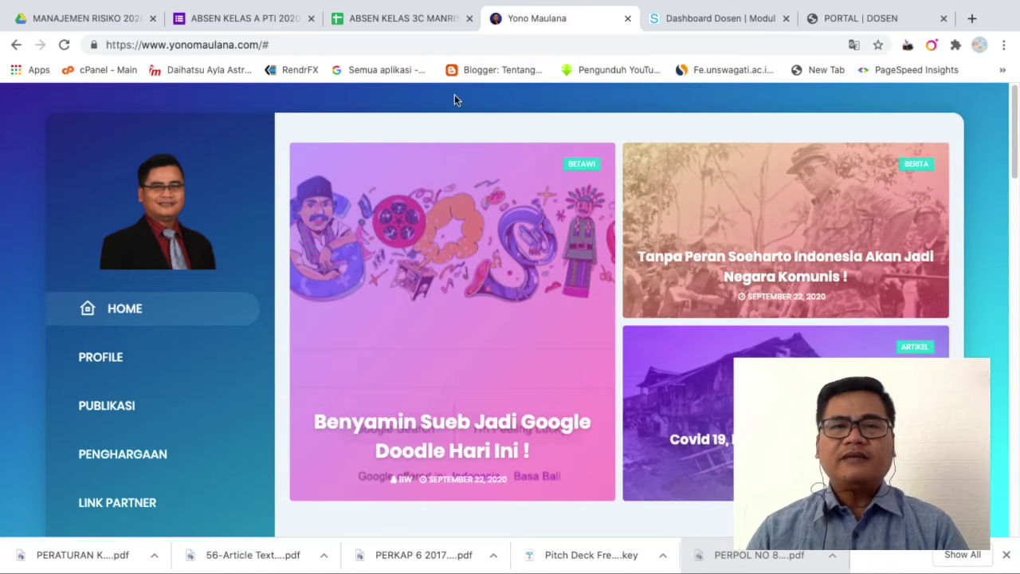
{"action": "left_click", "coordinate": [73, 25]}
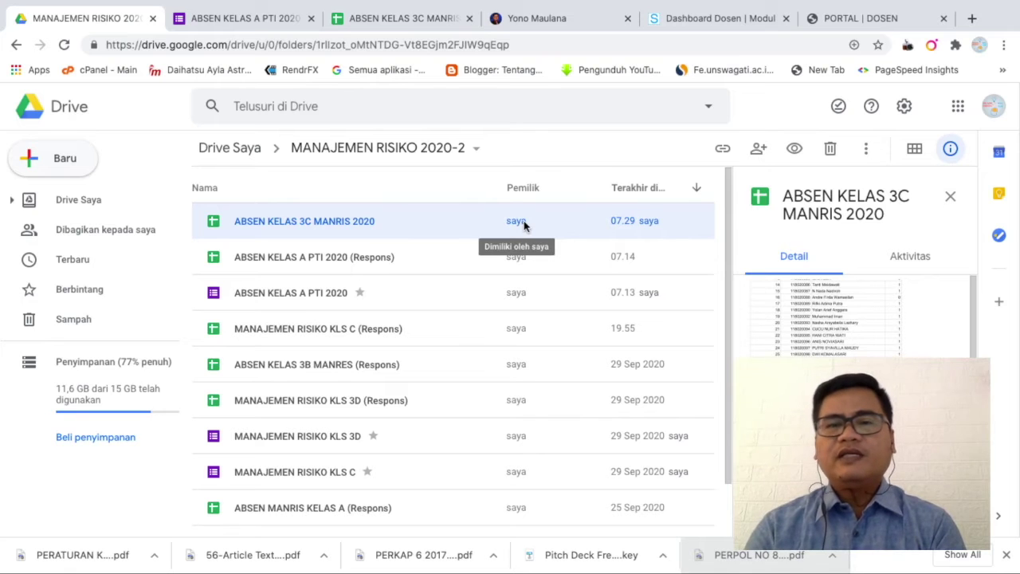
{"action": "left_click", "coordinate": [404, 24]}
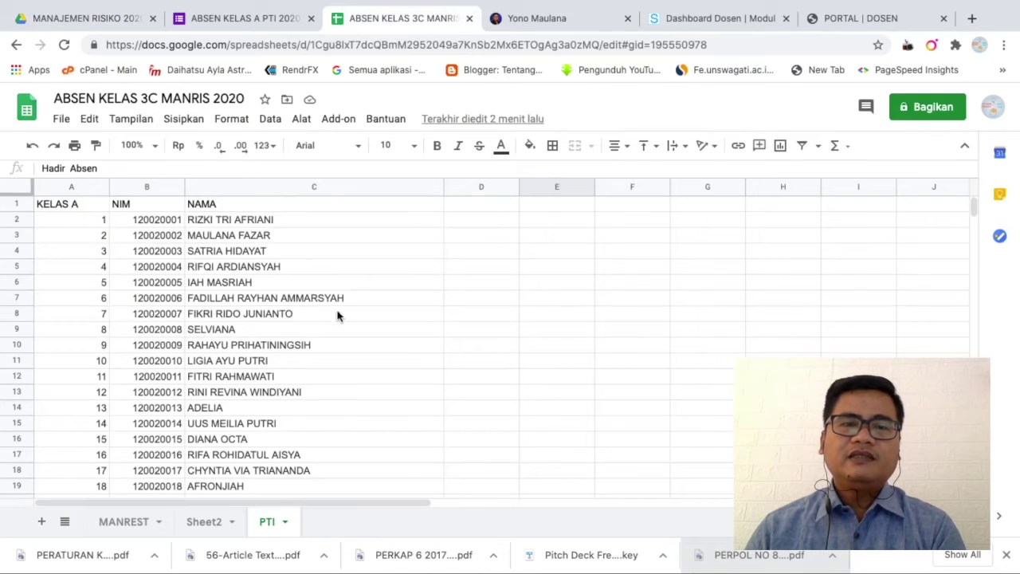
{"action": "left_click", "coordinate": [257, 239]}
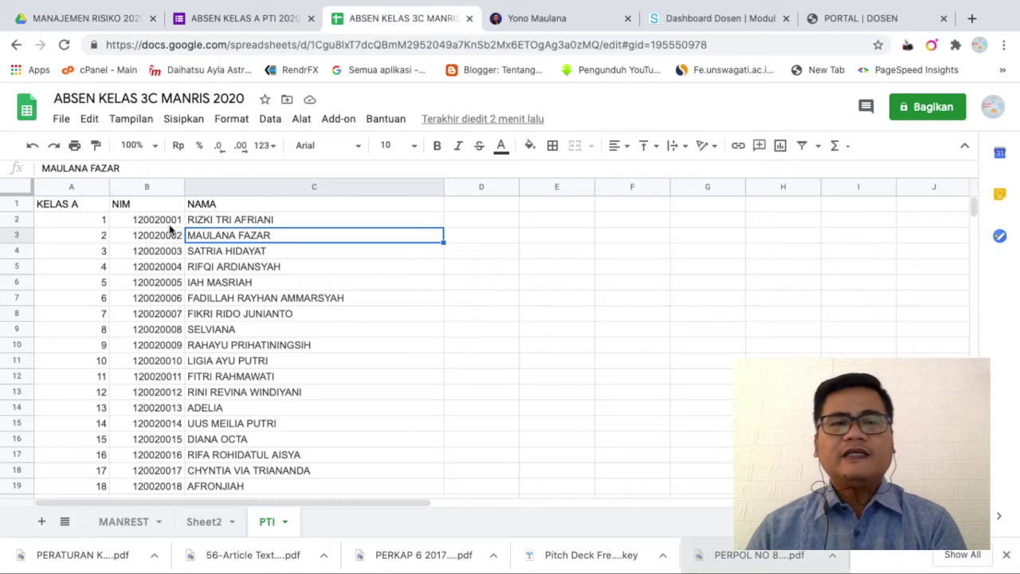
{"action": "left_click", "coordinate": [169, 223]}
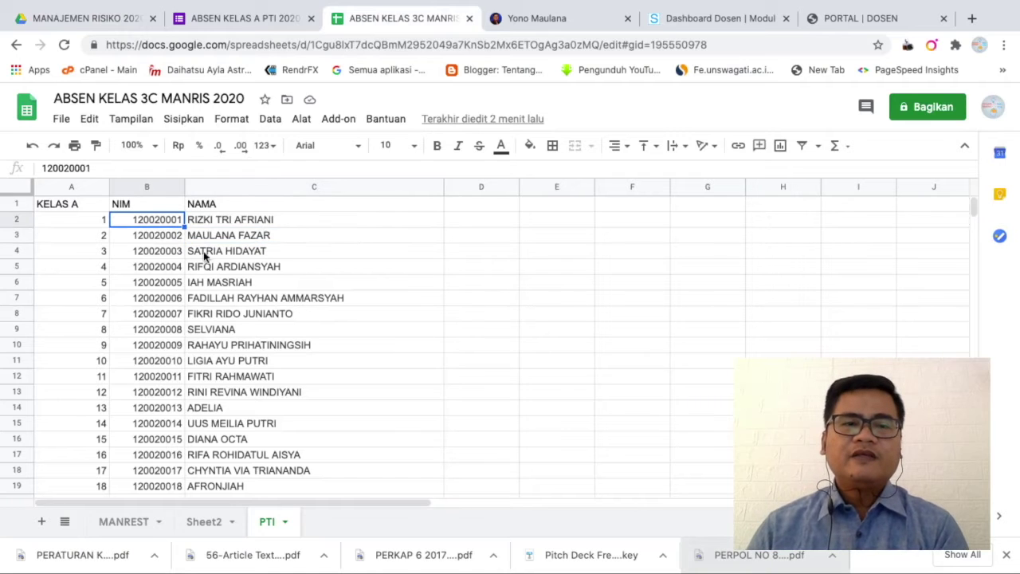
{"action": "left_click", "coordinate": [152, 206]}
{"action": "left_click", "coordinate": [332, 221]}
{"action": "scroll", "coordinate": [221, 333], "scroll_direction": "down", "scroll_amount": 1}
{"action": "scroll", "coordinate": [221, 333], "scroll_direction": "up", "scroll_amount": 1}
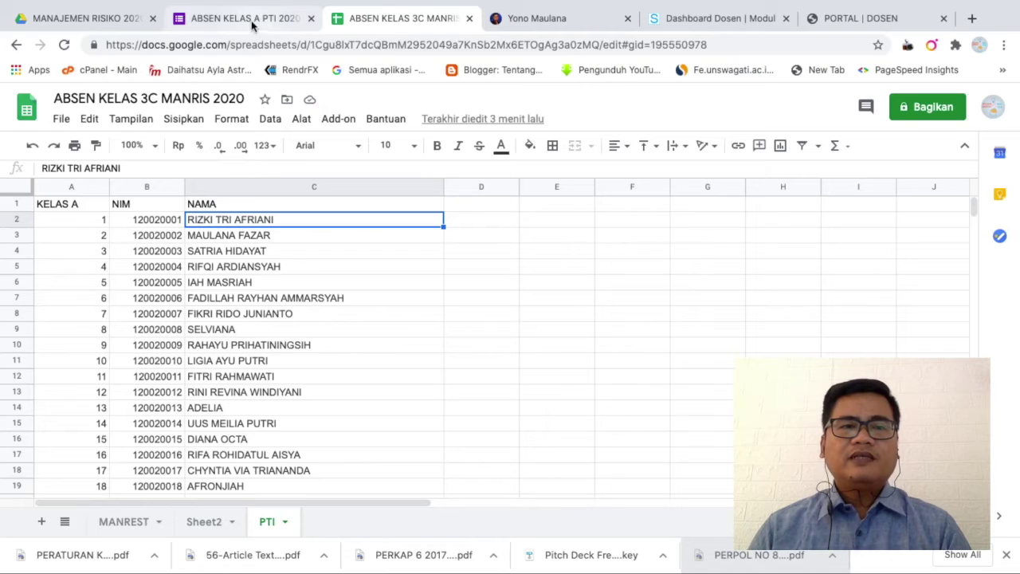
Create a blank Google Form in the MANAJEMEN RISIKO 2020-2 Drive folder
{"action": "left_click", "coordinate": [88, 19]}
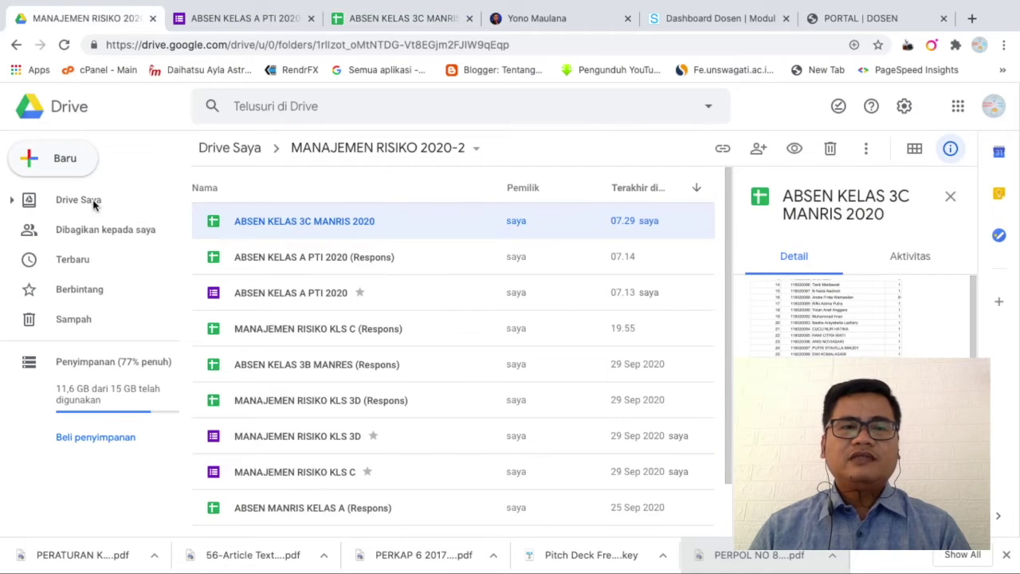
{"action": "left_click", "coordinate": [48, 162]}
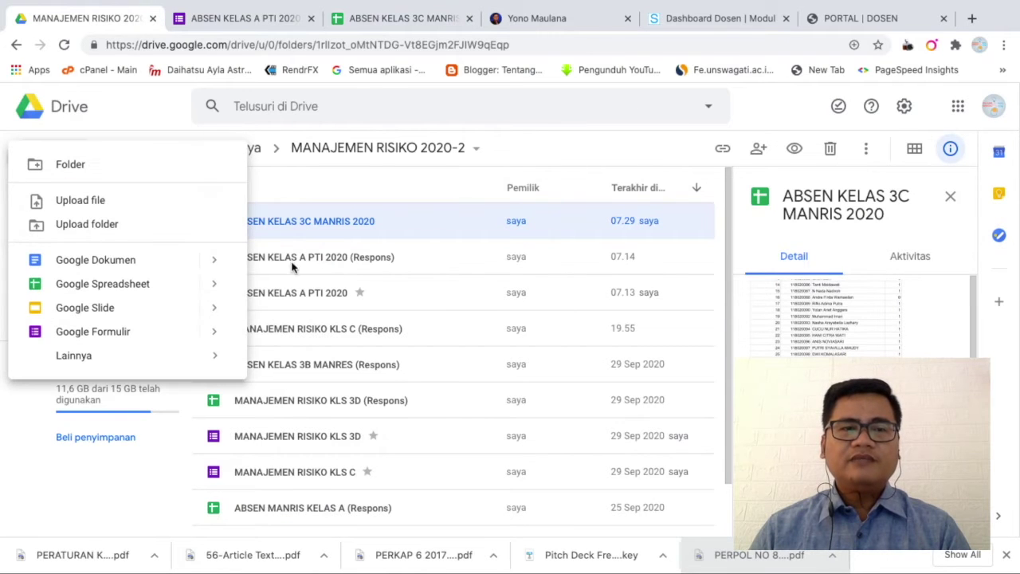
{"action": "mouse_move", "coordinate": [141, 335]}
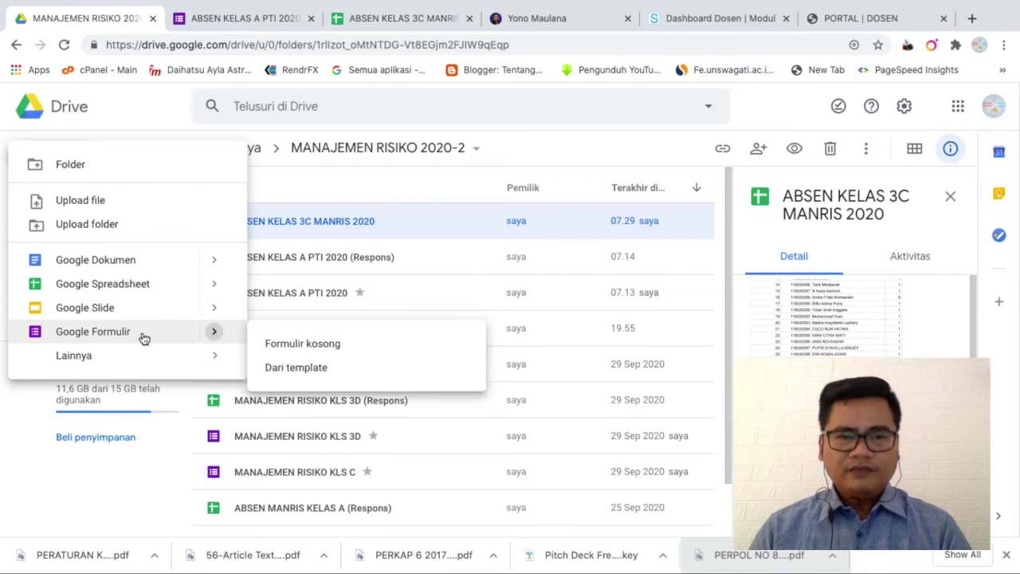
{"action": "left_click", "coordinate": [336, 346]}
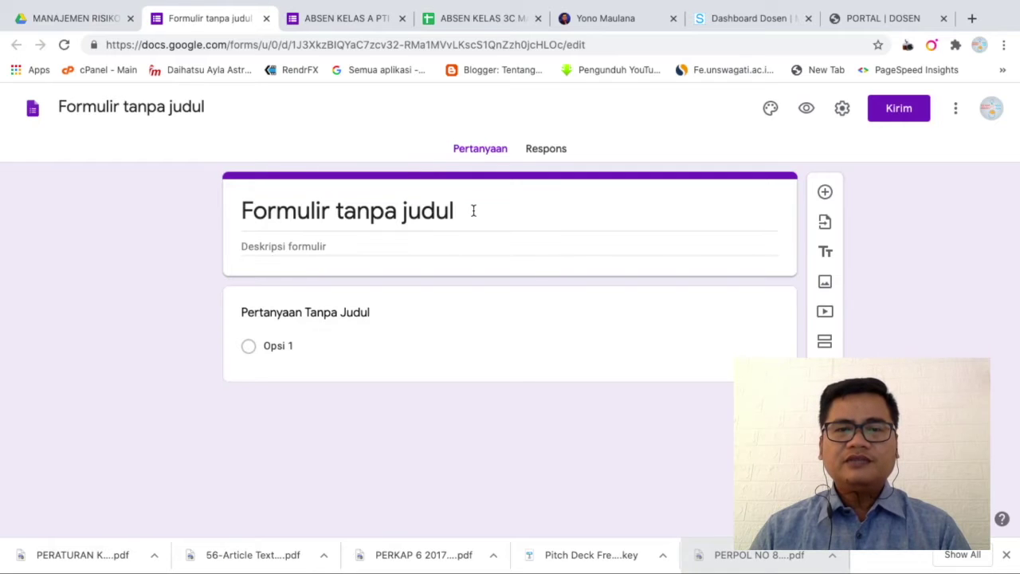
Replace the form's heading with the title ABSEN KELAS Z
{"action": "left_click", "coordinate": [474, 211]}
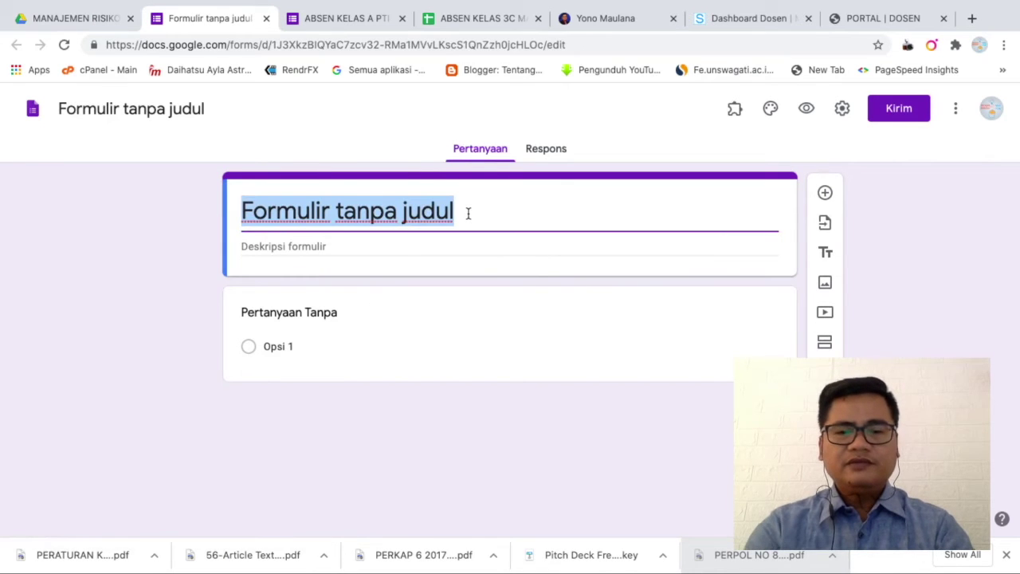
{"action": "type", "text": "ABSEN KELAS "}
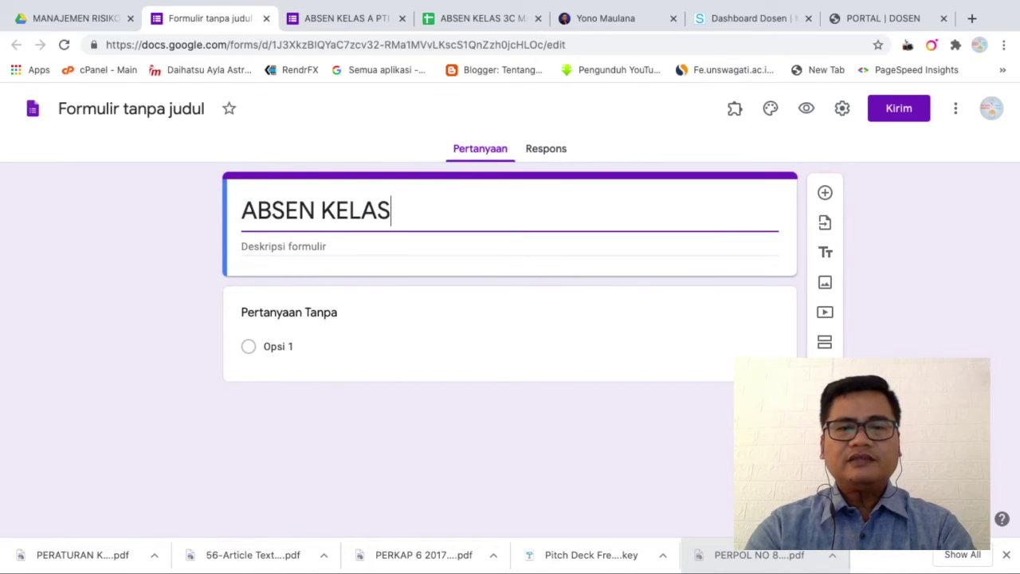
{"action": "type", "text": "Z"}
Enter "Nama Dosen Tahun 2020" as the form description
{"action": "left_click", "coordinate": [429, 244]}
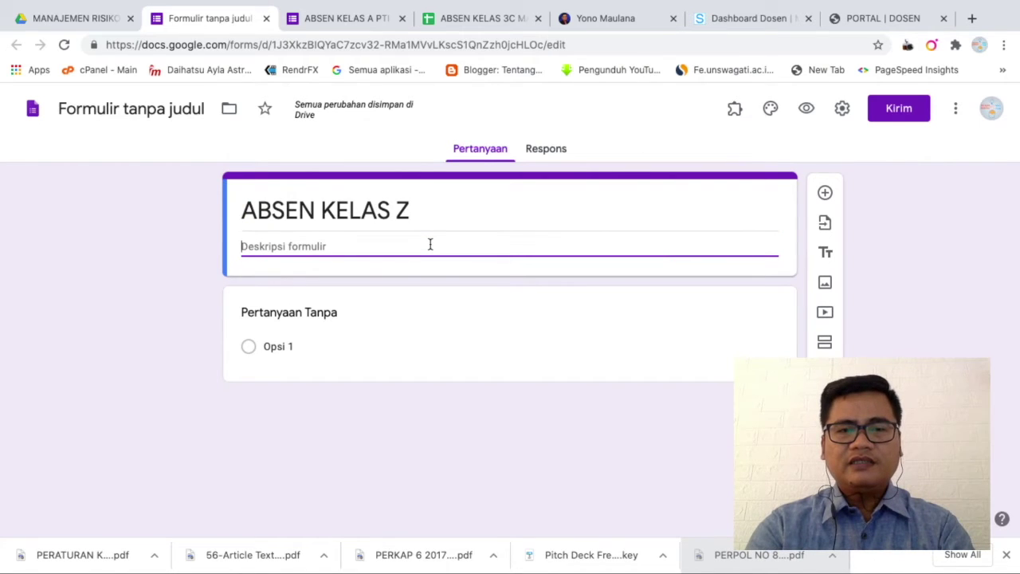
{"action": "type", "text": "V"}
{"action": "key", "text": "BackSpace"}
{"action": "type", "text": "Nama Dosen"}
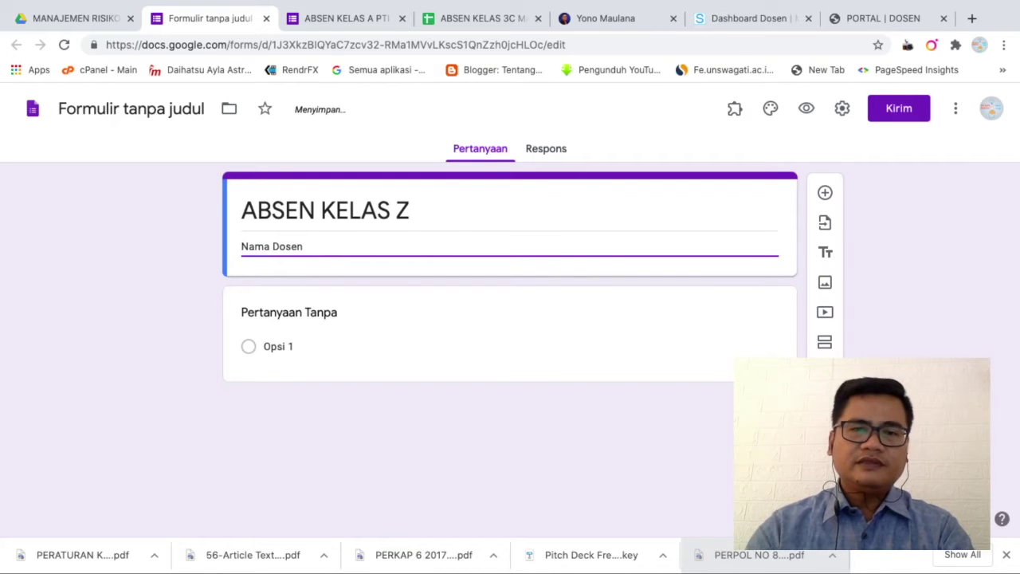
{"action": "type", "text": " tahun"}
{"action": "key", "text": "BackSpace"}
{"action": "key", "text": "BackSpace"}
{"action": "key", "text": "BackSpace"}
{"action": "key", "text": "BackSpace"}
{"action": "key", "text": "BackSpace"}
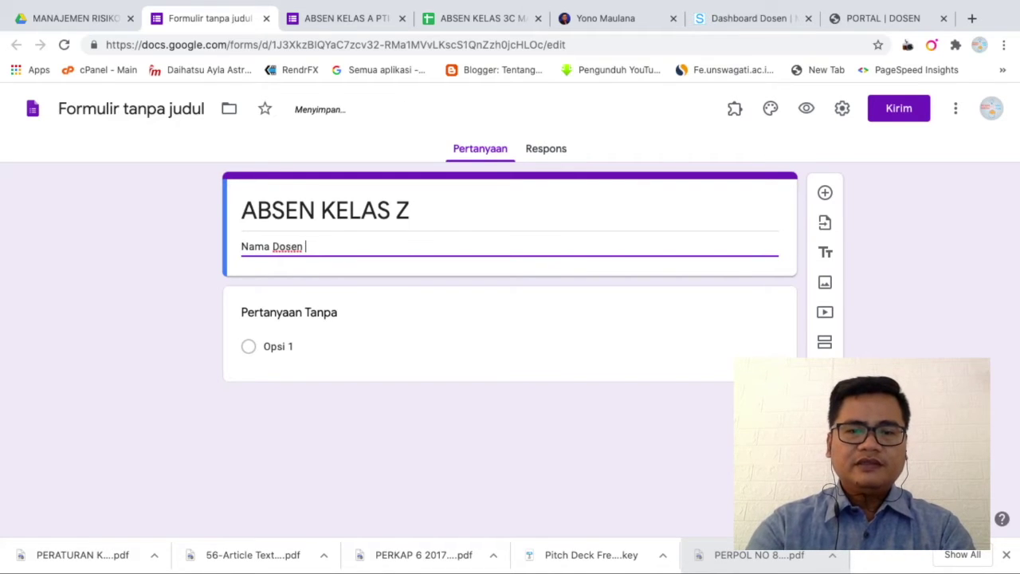
{"action": "type", "text": "Tahun 2020"}
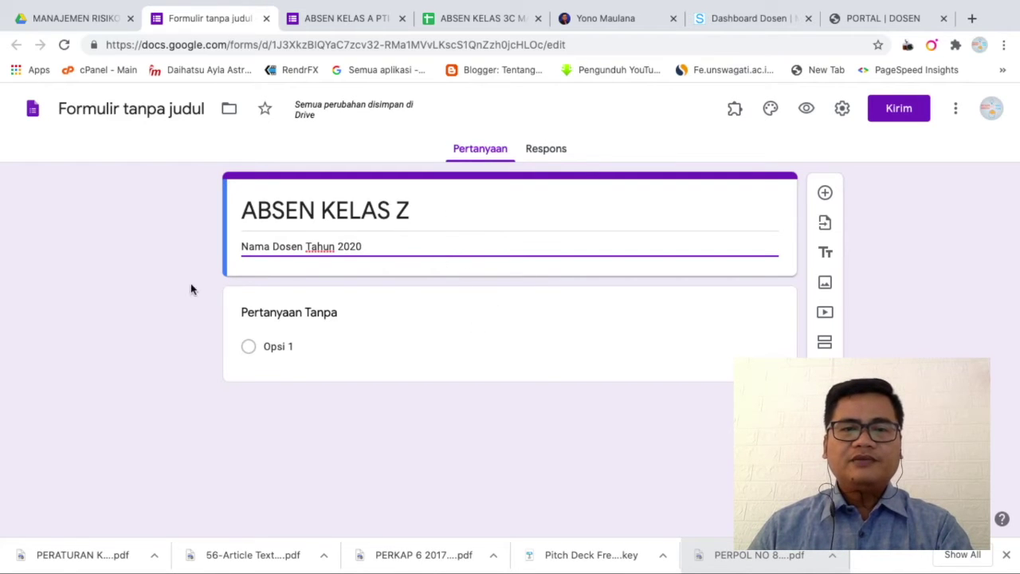
Title the first question PILIH NAMA and make it a drop-down question
{"action": "left_click", "coordinate": [307, 319]}
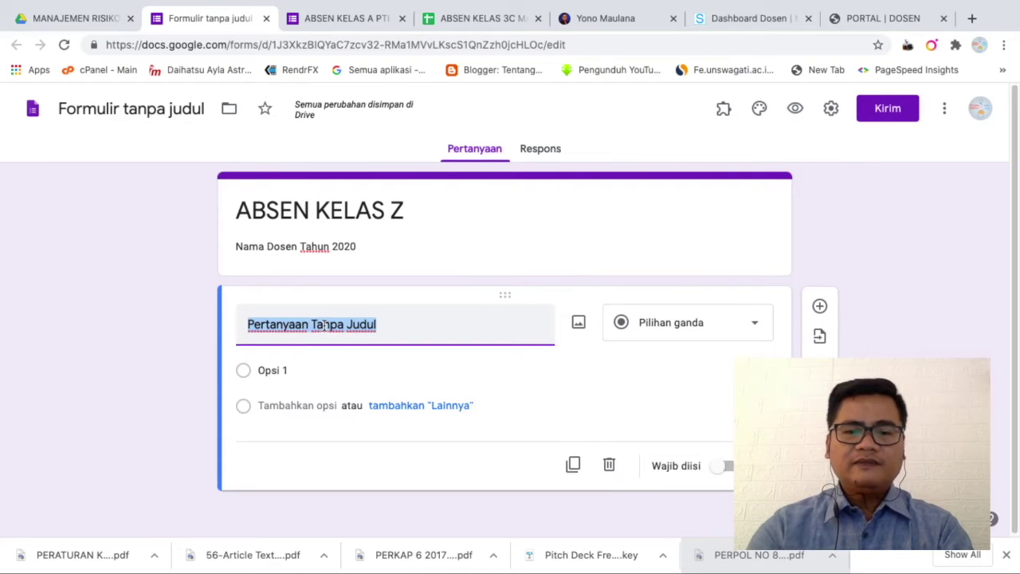
{"action": "type", "text": "PI"}
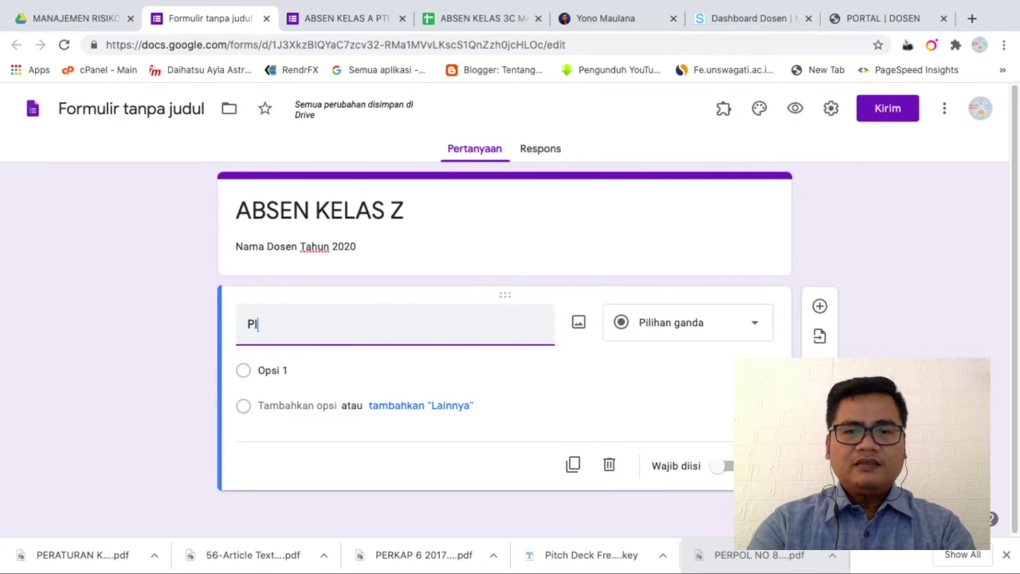
{"action": "type", "text": "LIH NAMA"}
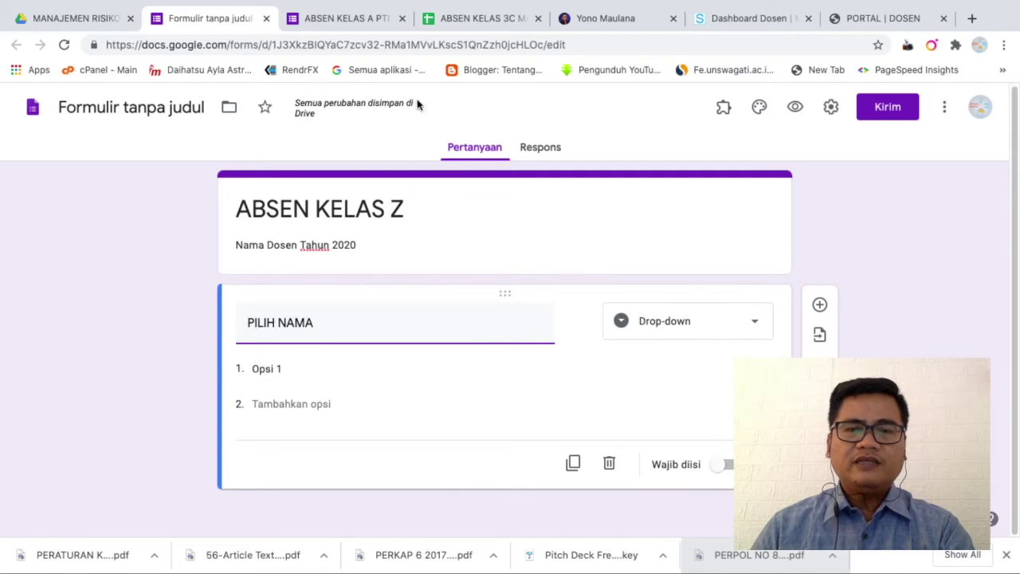
Copy the student numbers and names in B2:C19 of the PTI sheet in the ABSEN KELAS 3C MANRIS 2020 spreadsheet
{"action": "left_click", "coordinate": [459, 21]}
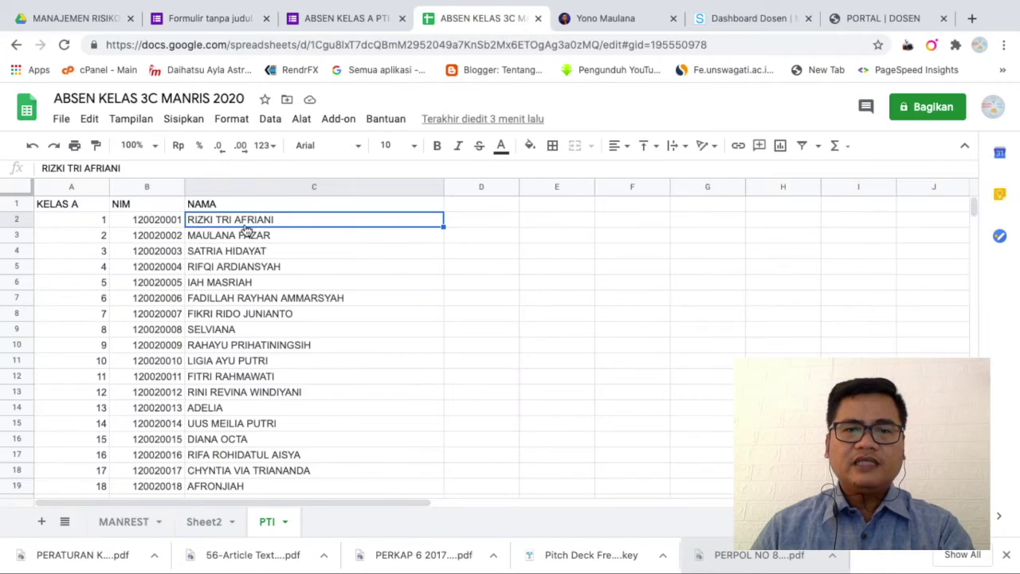
{"action": "left_click", "coordinate": [233, 299]}
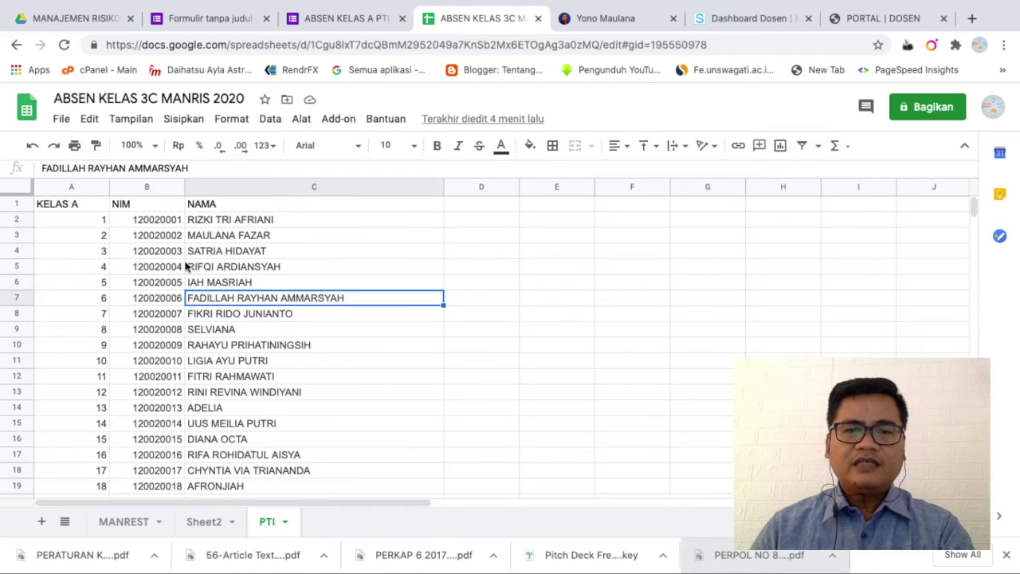
{"action": "left_click", "coordinate": [160, 222]}
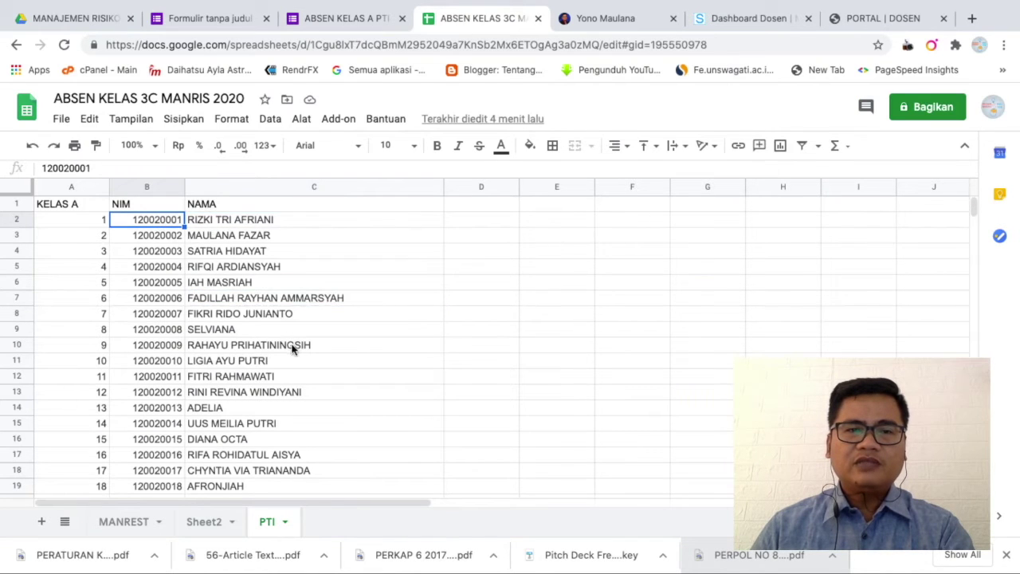
{"action": "left_click", "coordinate": [300, 488], "text": "shift"}
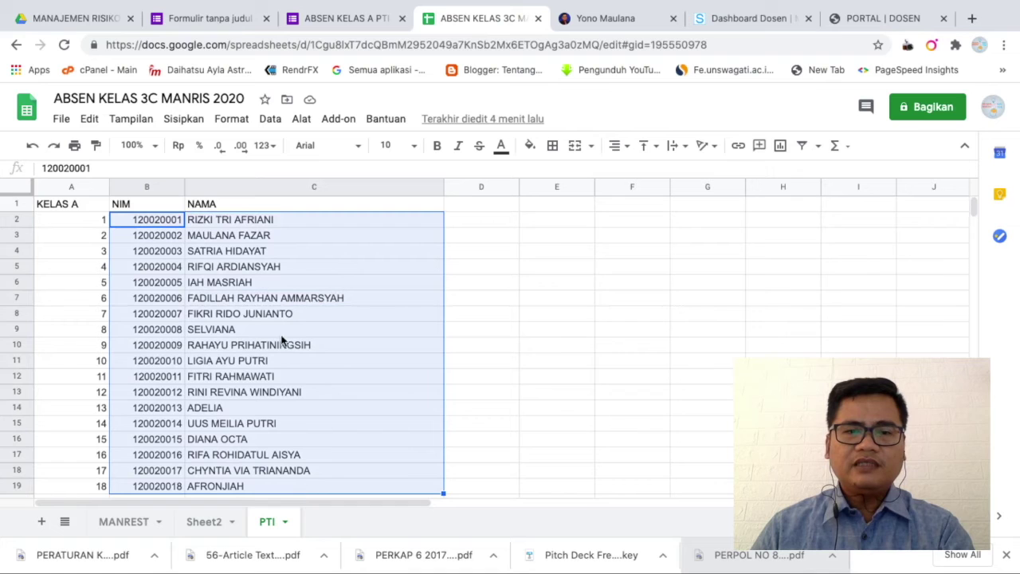
{"action": "key", "text": "ctrl+c"}
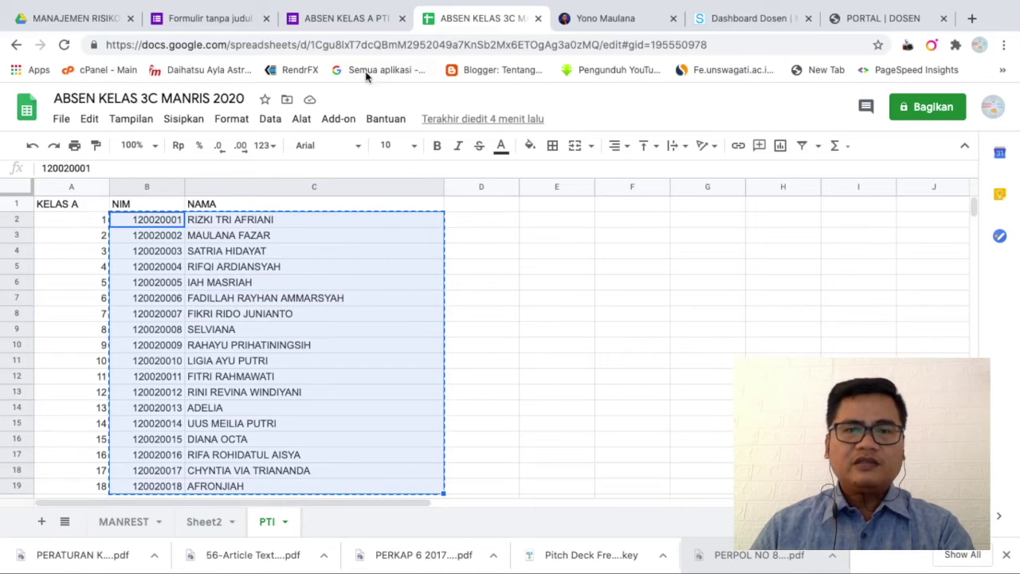
Return to the new form and paste the copied student numbers and names as the options of the PILIH NAMA question
{"action": "left_click", "coordinate": [75, 19]}
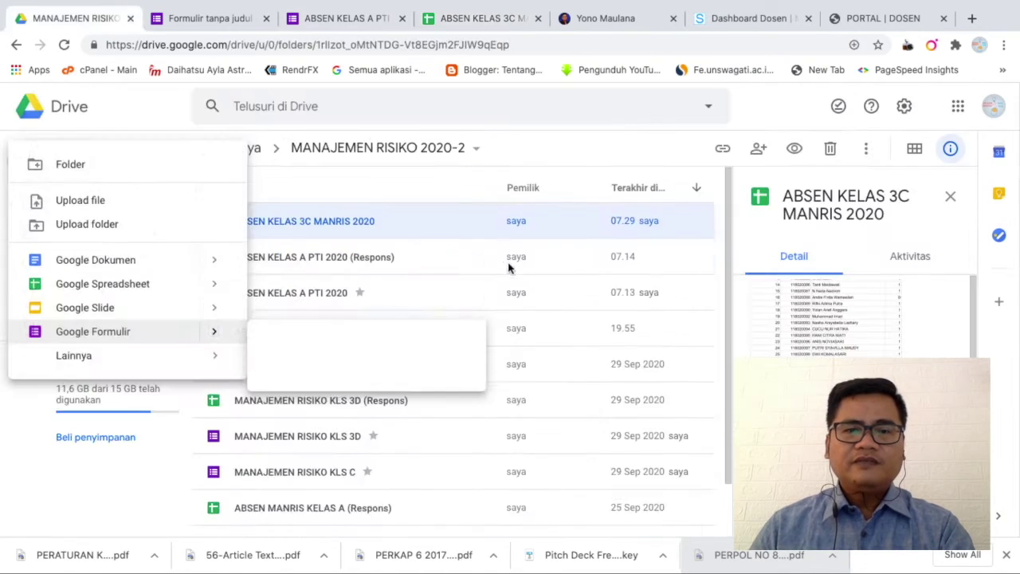
{"action": "left_click", "coordinate": [209, 19]}
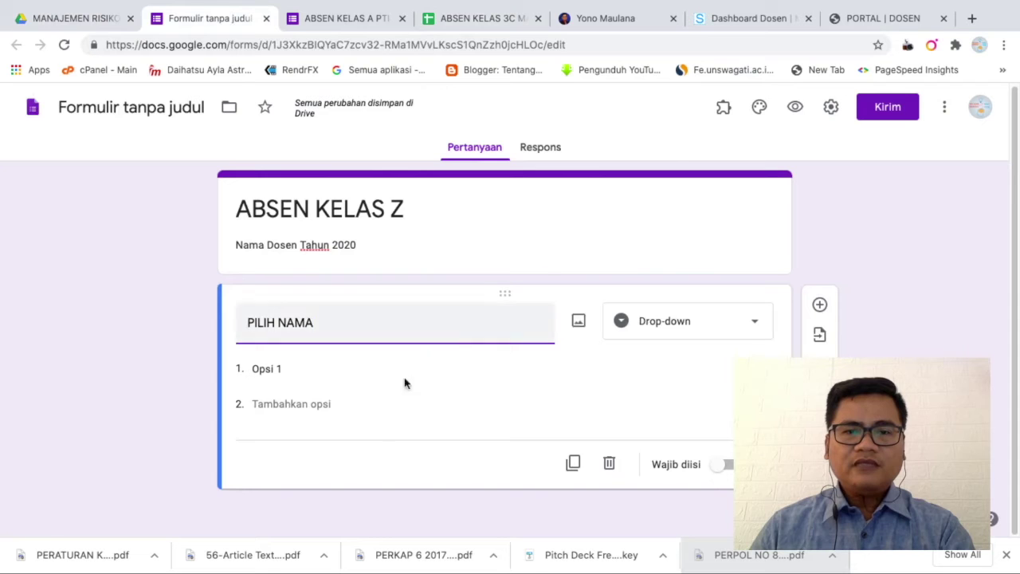
{"action": "left_click", "coordinate": [340, 371]}
{"action": "key", "text": "ctrl+v"}
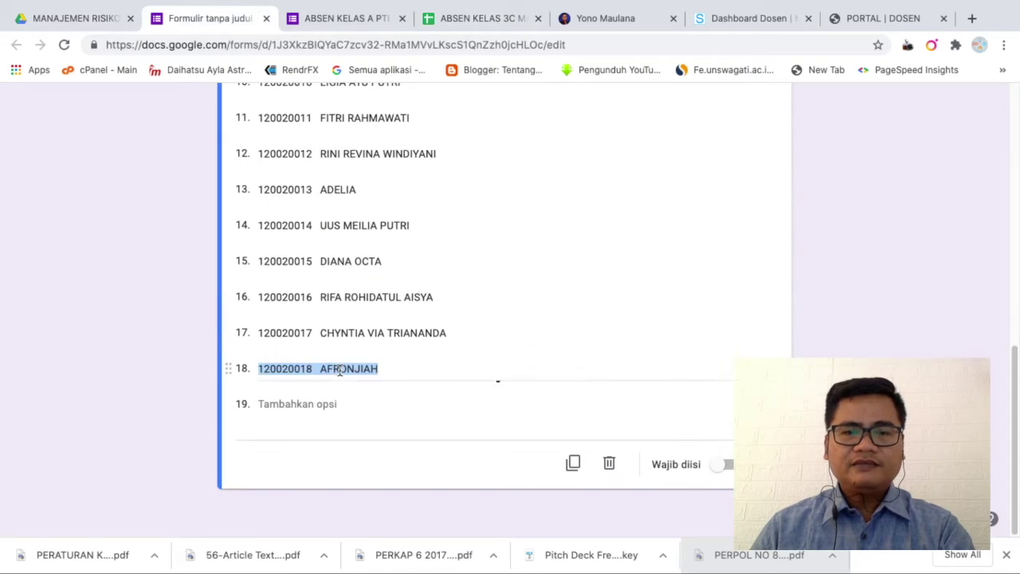
Check the pasted student options and make the PILIH NAMA question required
{"action": "scroll", "coordinate": [528, 212], "scroll_direction": "up", "scroll_amount": 8}
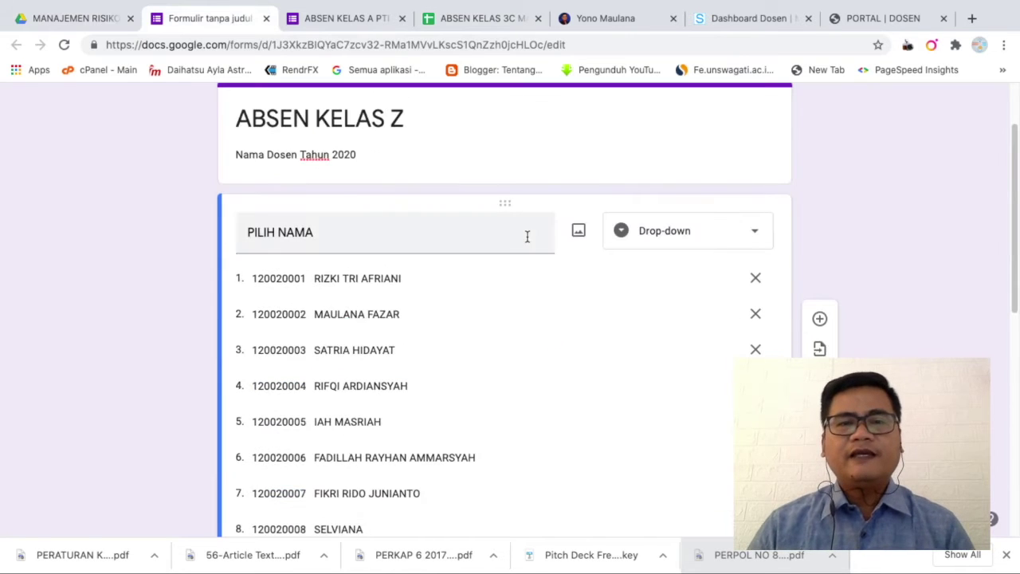
{"action": "scroll", "coordinate": [530, 269], "scroll_direction": "down", "scroll_amount": 3}
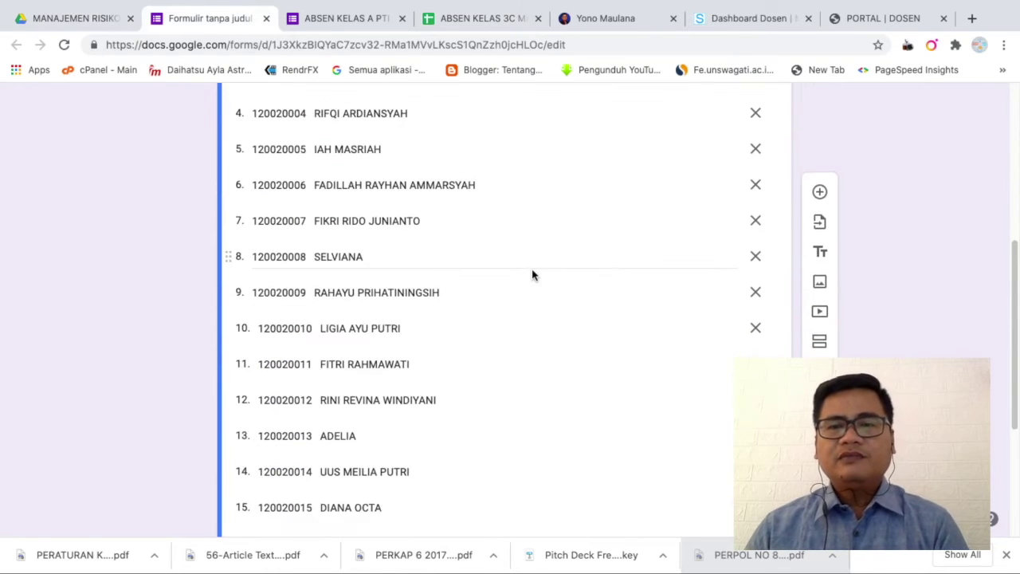
{"action": "scroll", "coordinate": [533, 275], "scroll_direction": "down", "scroll_amount": 2}
{"action": "scroll", "coordinate": [533, 276], "scroll_direction": "up", "scroll_amount": 5}
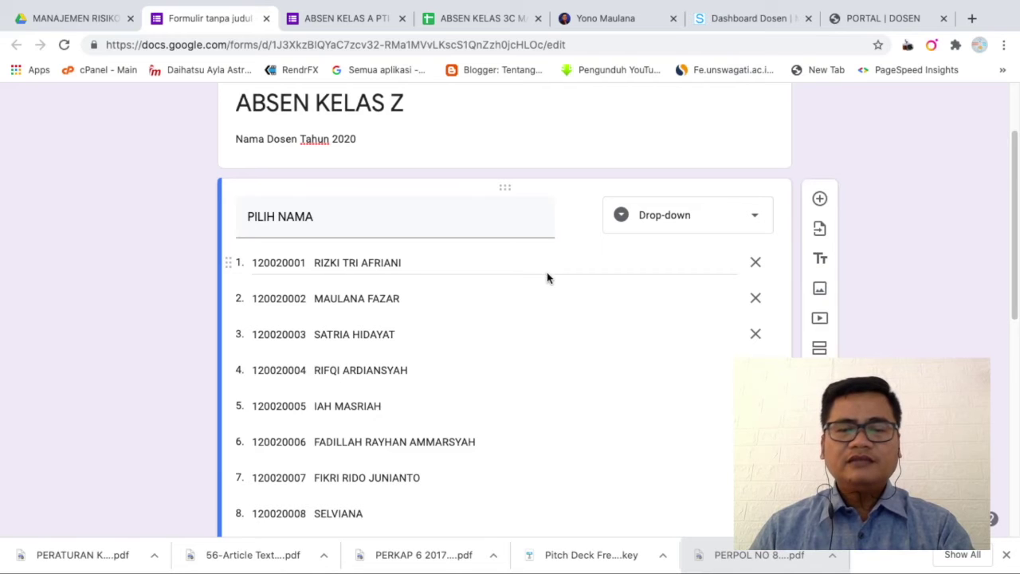
{"action": "scroll", "coordinate": [547, 276], "scroll_direction": "down", "scroll_amount": 6}
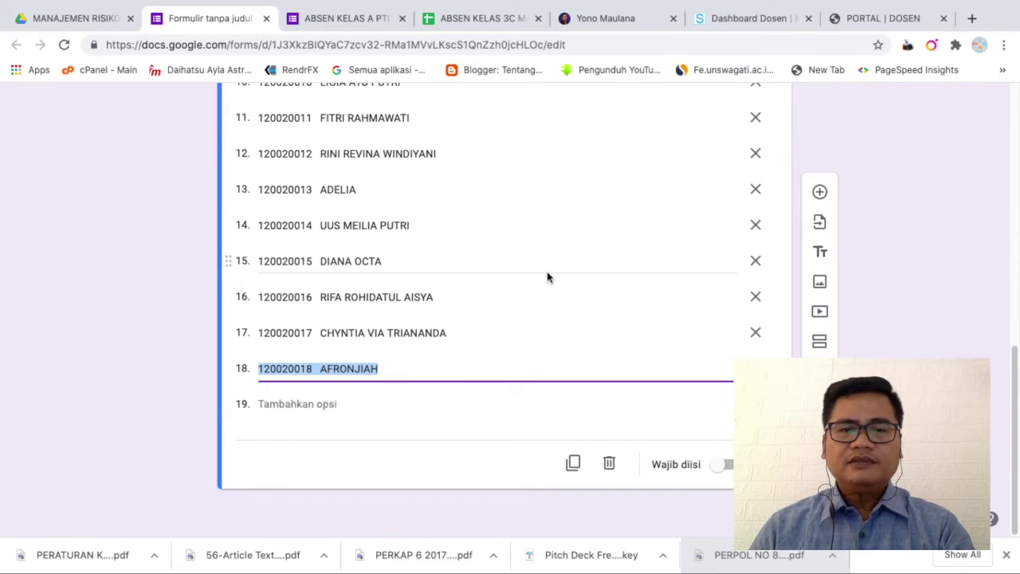
{"action": "left_click", "coordinate": [727, 466]}
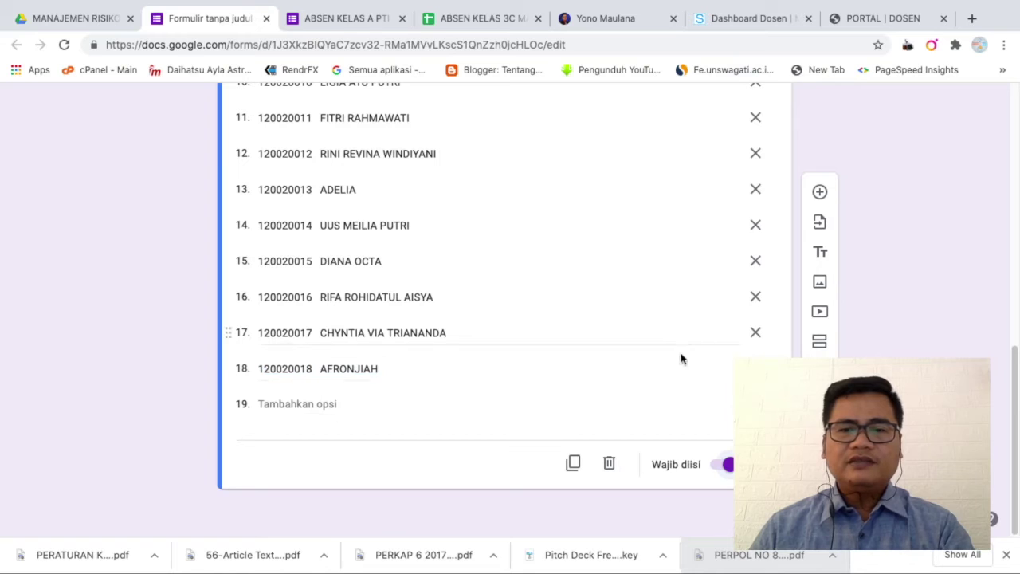
Add a multiple-choice question titled KEHADIRAN with the options ABSEN and HADIR
{"action": "left_click", "coordinate": [820, 193]}
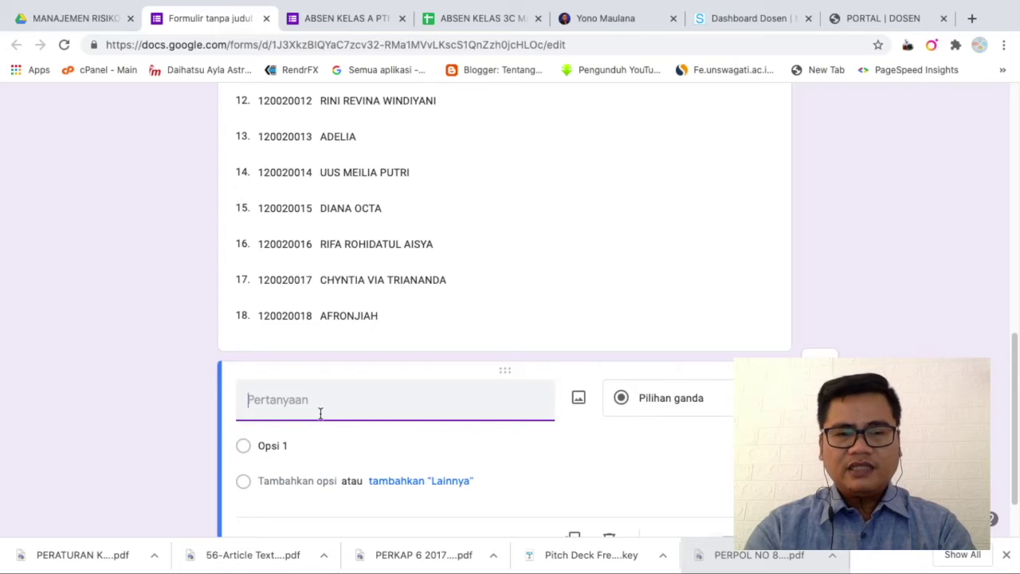
{"action": "type", "text": "KEHADIRAN"}
{"action": "left_click", "coordinate": [236, 456]}
{"action": "left_click", "coordinate": [272, 446]}
{"action": "type", "text": "ABSEN"}
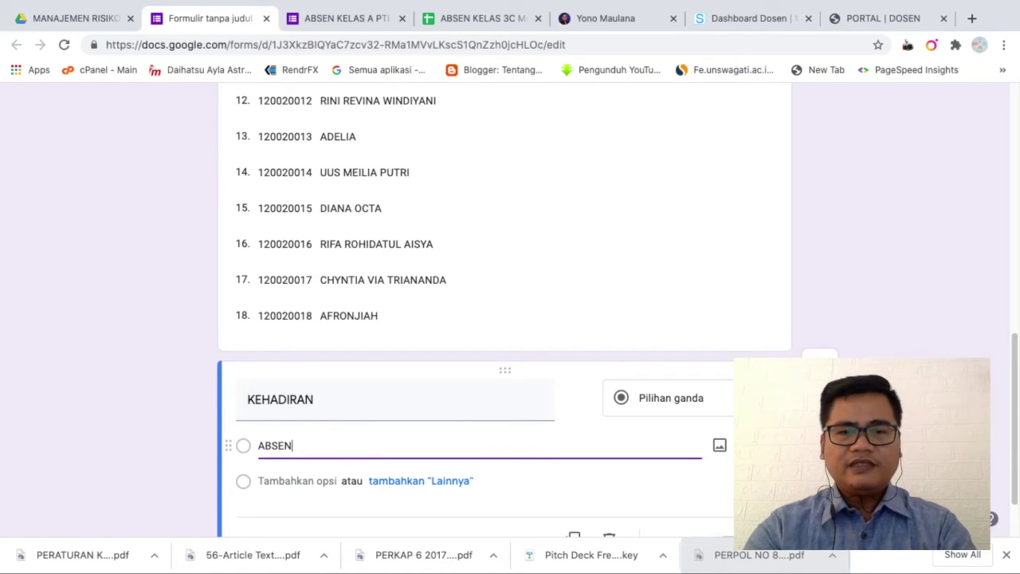
{"action": "left_click", "coordinate": [289, 483]}
{"action": "type", "text": "HADIR"}
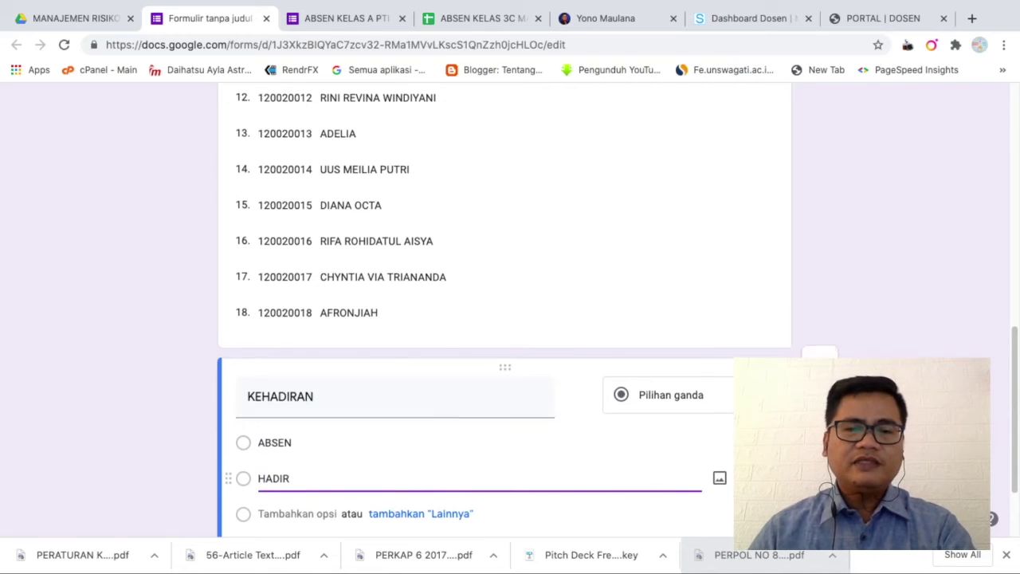
Add the options IJIN and SAKIT to the KEHADIRAN question and make the question required
{"action": "scroll", "coordinate": [478, 359], "scroll_direction": "down", "scroll_amount": 2}
{"action": "left_click", "coordinate": [274, 403]}
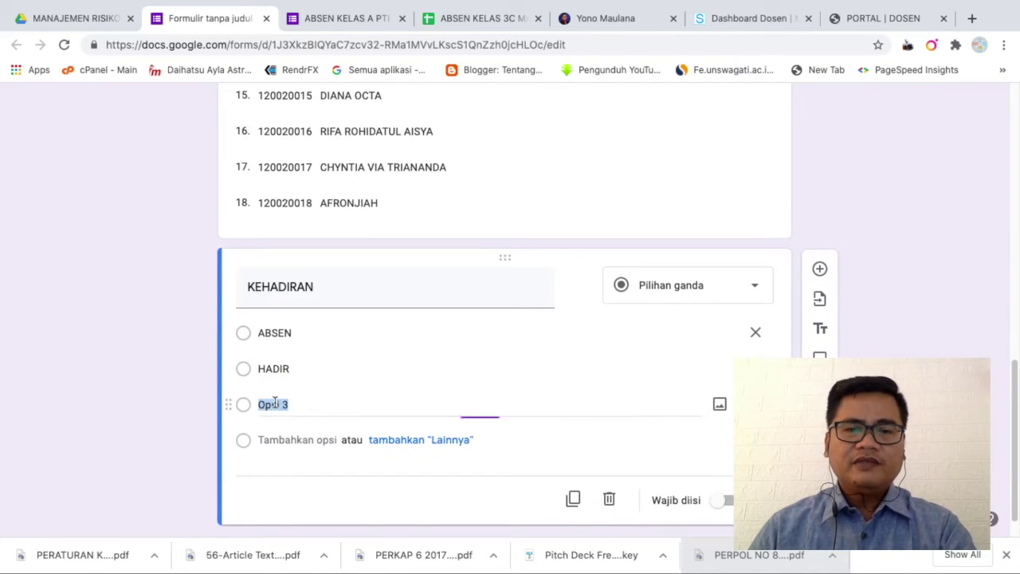
{"action": "type", "text": "IJIN"}
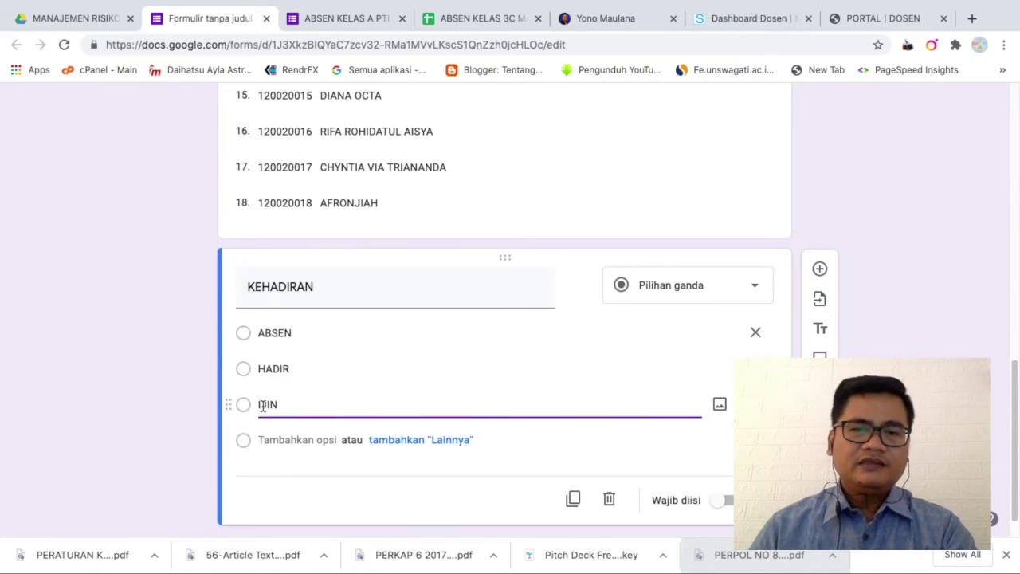
{"action": "left_click", "coordinate": [271, 440]}
{"action": "type", "text": "SAKIT"}
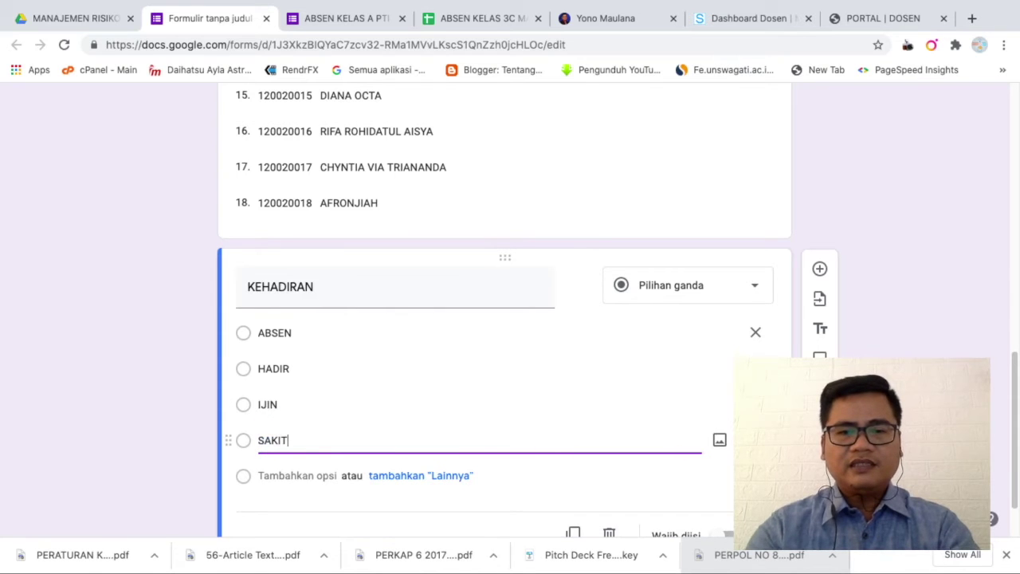
{"action": "scroll", "coordinate": [558, 387], "scroll_direction": "down", "scroll_amount": 1}
{"action": "left_click", "coordinate": [727, 463]}
Review the whole form, from its title and the PILIH NAMA options down to the KEHADIRAN question
{"action": "scroll", "coordinate": [685, 289], "scroll_direction": "up", "scroll_amount": 6}
{"action": "scroll", "coordinate": [688, 295], "scroll_direction": "down", "scroll_amount": 5}
{"action": "scroll", "coordinate": [690, 302], "scroll_direction": "down", "scroll_amount": 2}
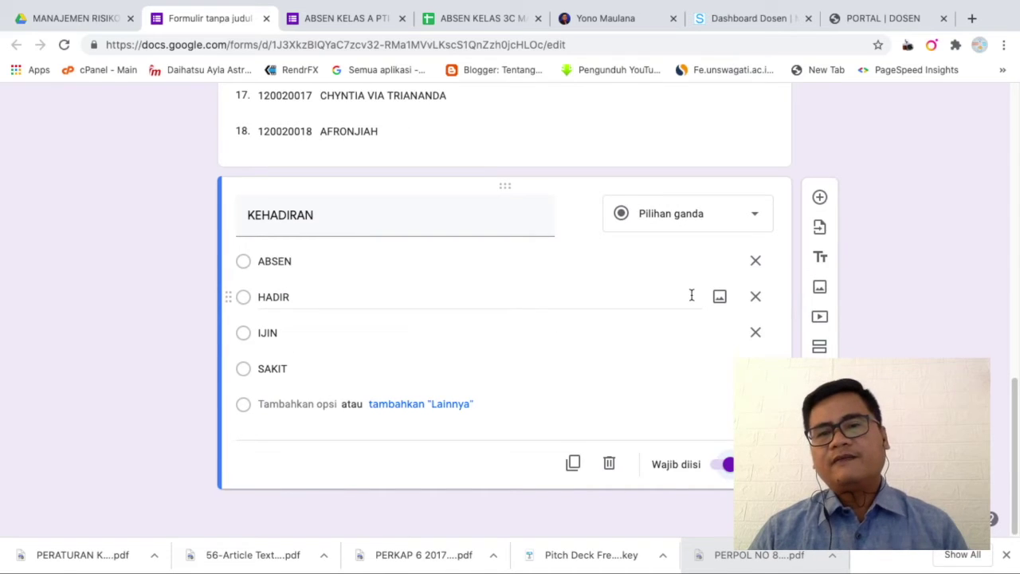
{"action": "scroll", "coordinate": [691, 299], "scroll_direction": "up", "scroll_amount": 12}
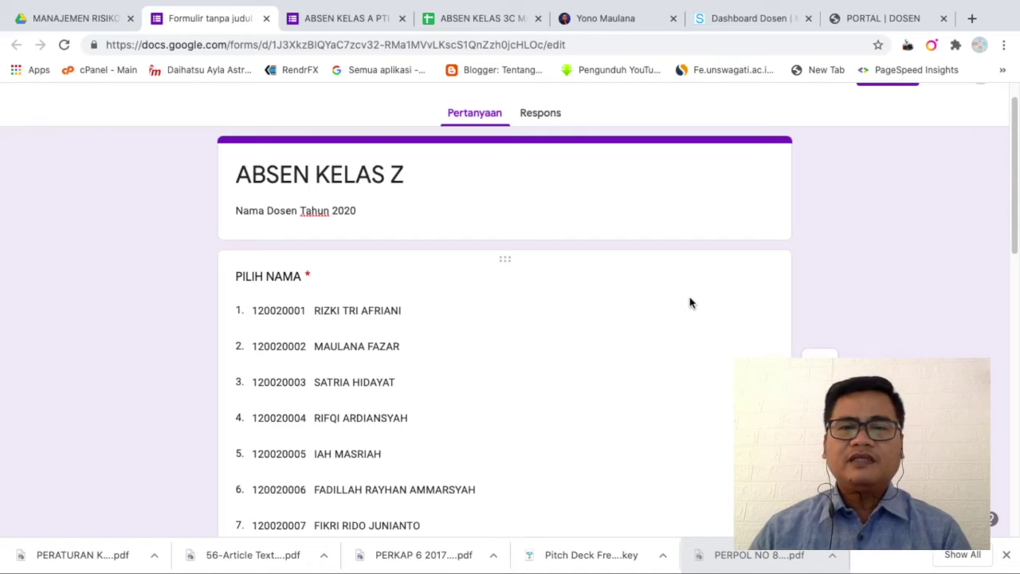
{"action": "scroll", "coordinate": [690, 299], "scroll_direction": "down", "scroll_amount": 9}
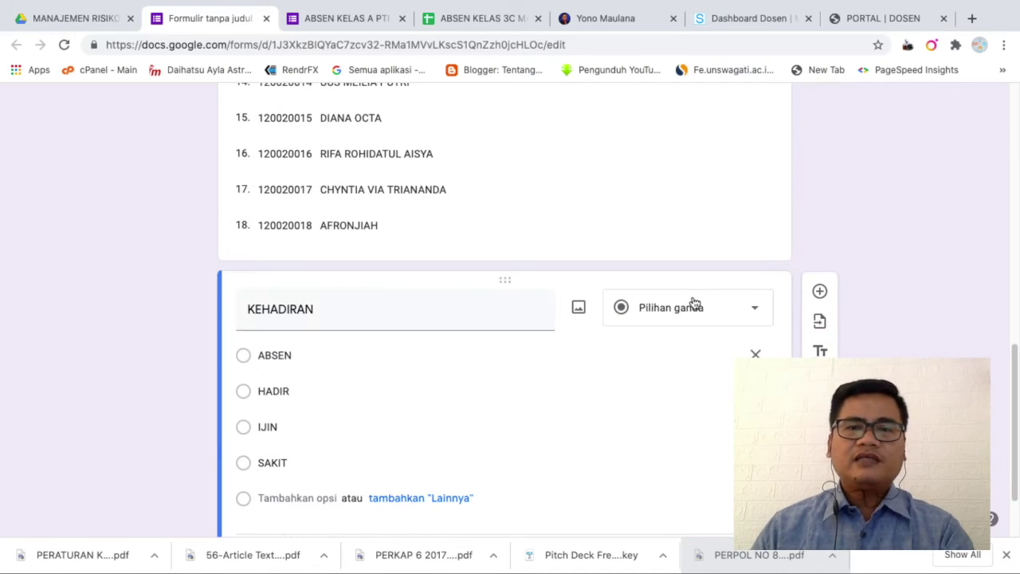
{"action": "scroll", "coordinate": [749, 321], "scroll_direction": "down", "scroll_amount": 1}
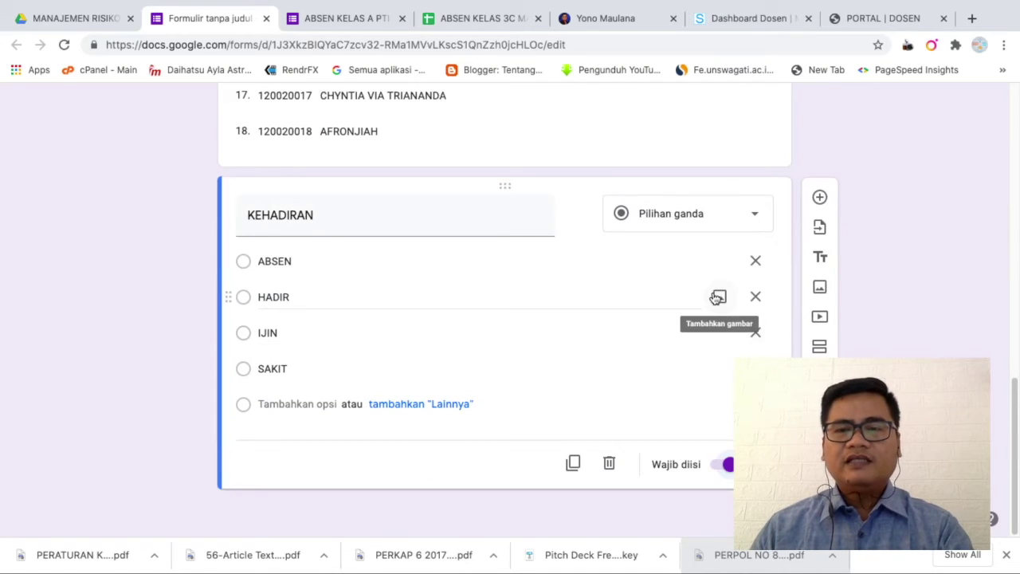
{"action": "scroll", "coordinate": [710, 307], "scroll_direction": "up", "scroll_amount": 8}
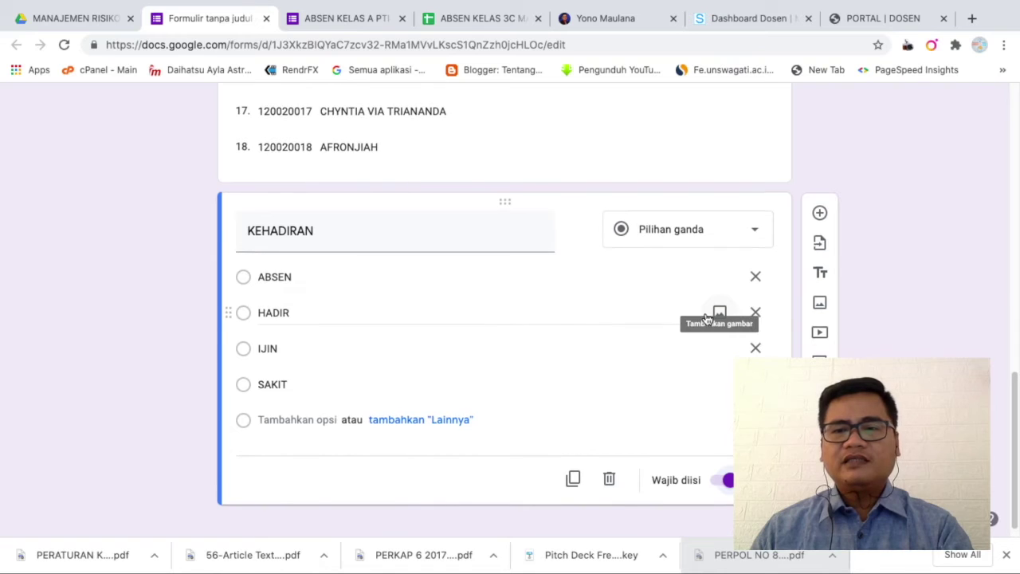
Name the form file ABSEN KELAS Z and star it
{"action": "scroll", "coordinate": [704, 313], "scroll_direction": "up", "scroll_amount": 3}
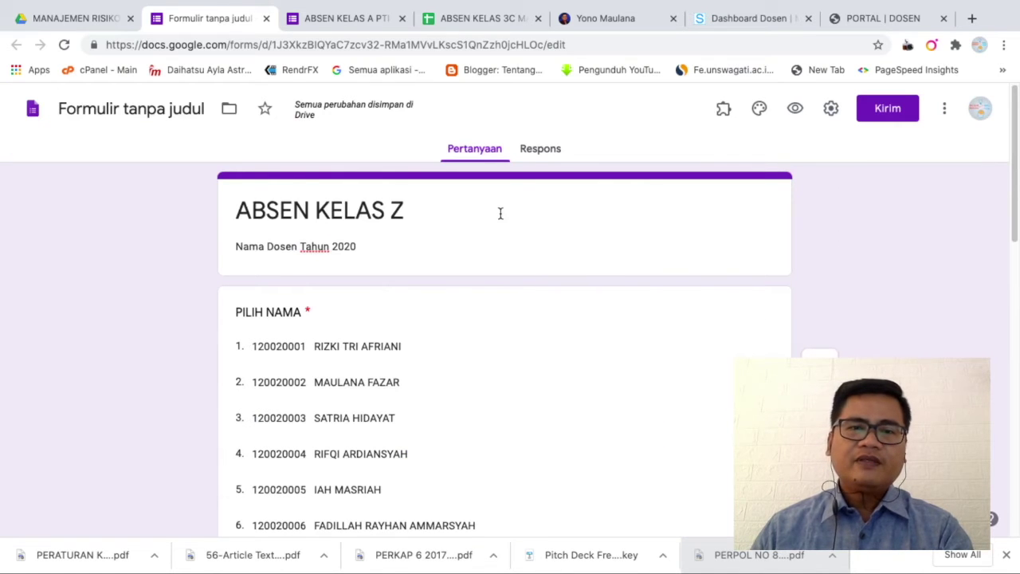
{"action": "left_click", "coordinate": [159, 113]}
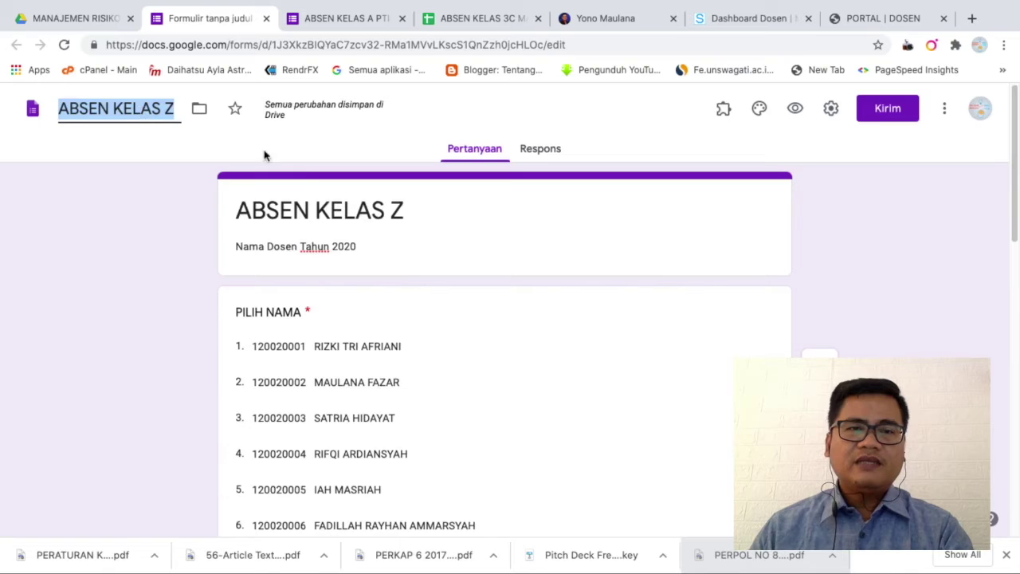
{"action": "left_click", "coordinate": [235, 111]}
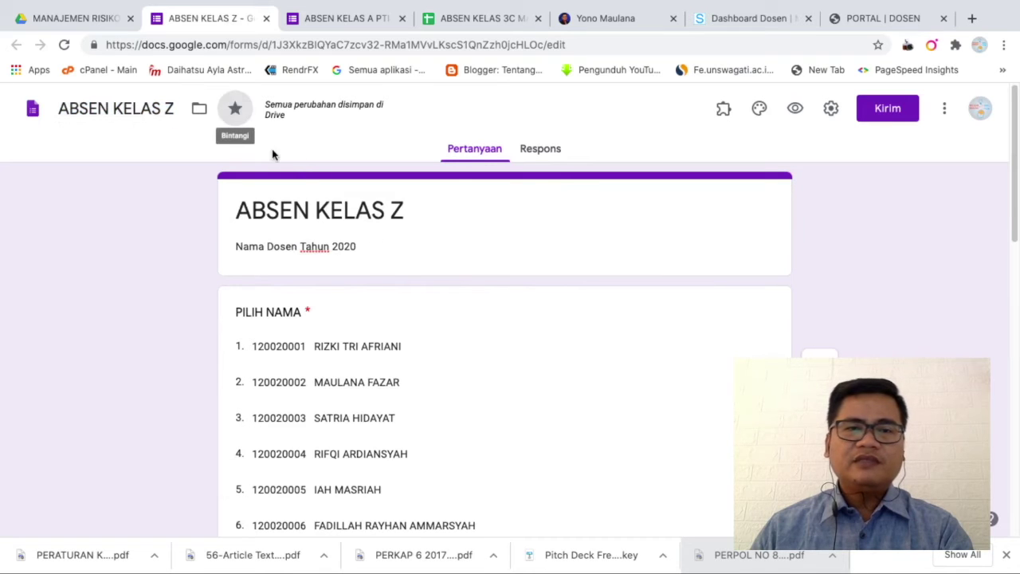
Link the form's responses to a new spreadsheet named ABSEN KELAS Z (Respons)
{"action": "left_click", "coordinate": [553, 150]}
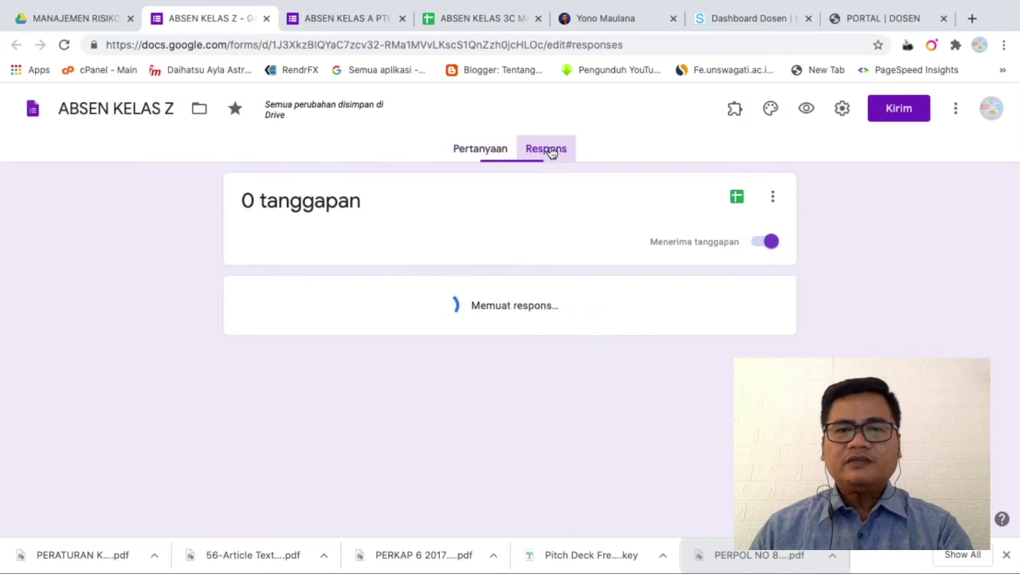
{"action": "left_click", "coordinate": [735, 197]}
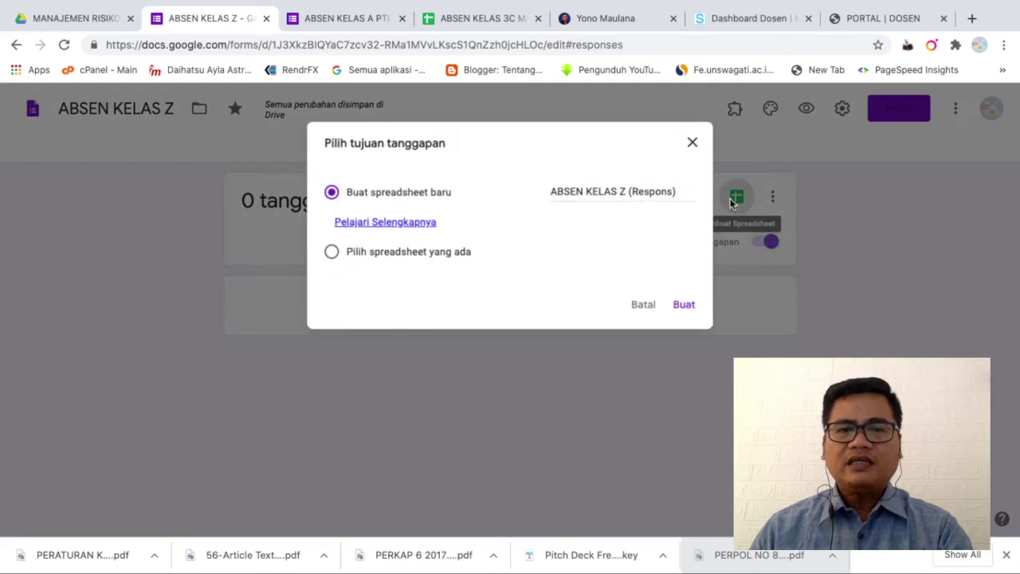
{"action": "left_click", "coordinate": [686, 307]}
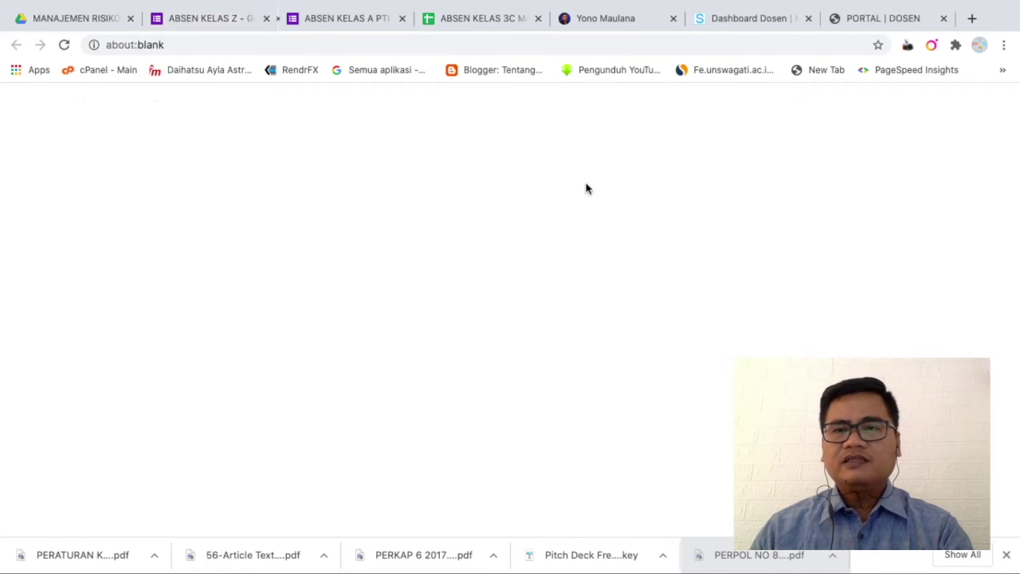
Return to the form's questions and copy its full, unshortened share link from the send options
{"action": "left_click", "coordinate": [197, 19]}
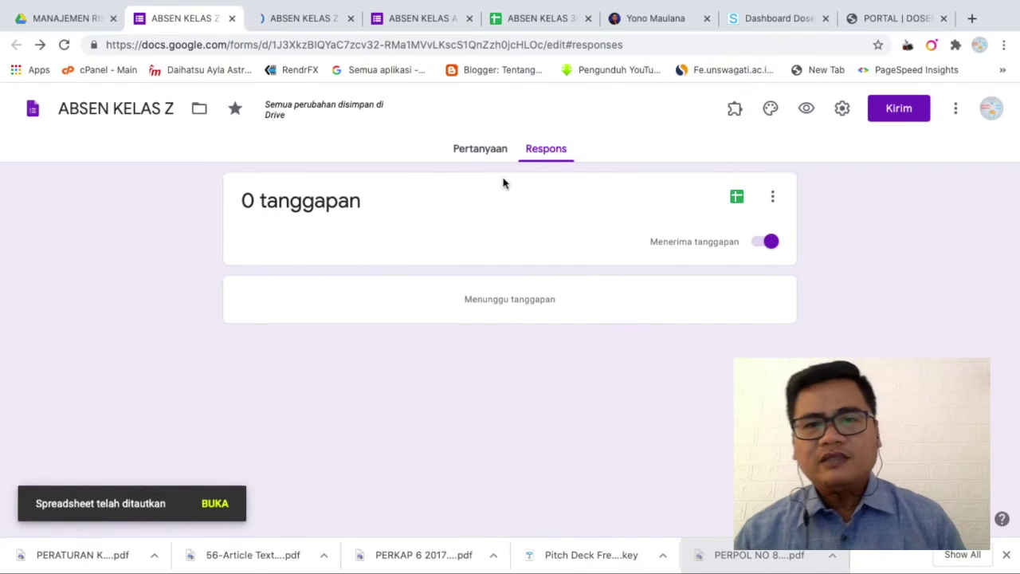
{"action": "left_click", "coordinate": [475, 149]}
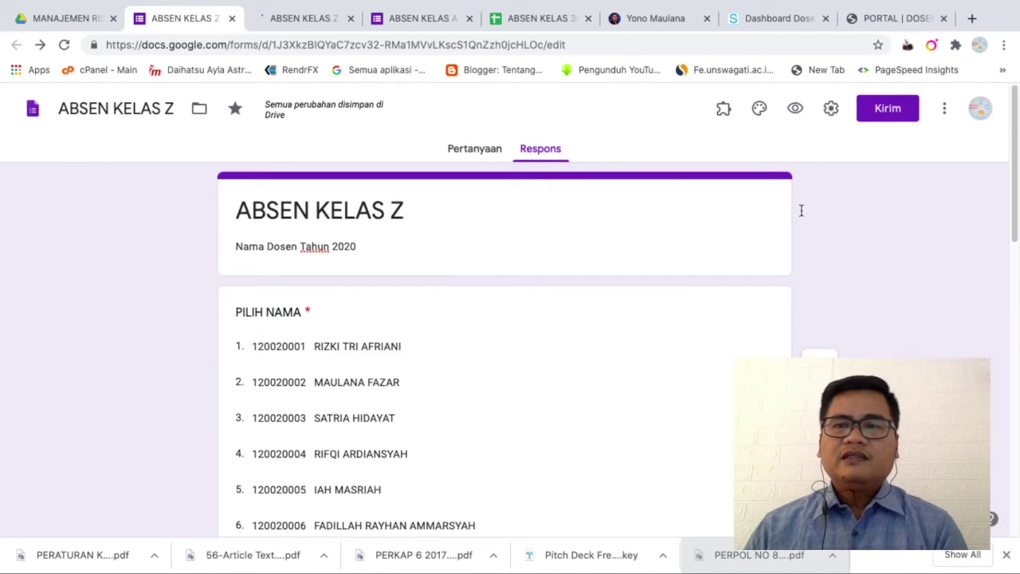
{"action": "left_click", "coordinate": [888, 110]}
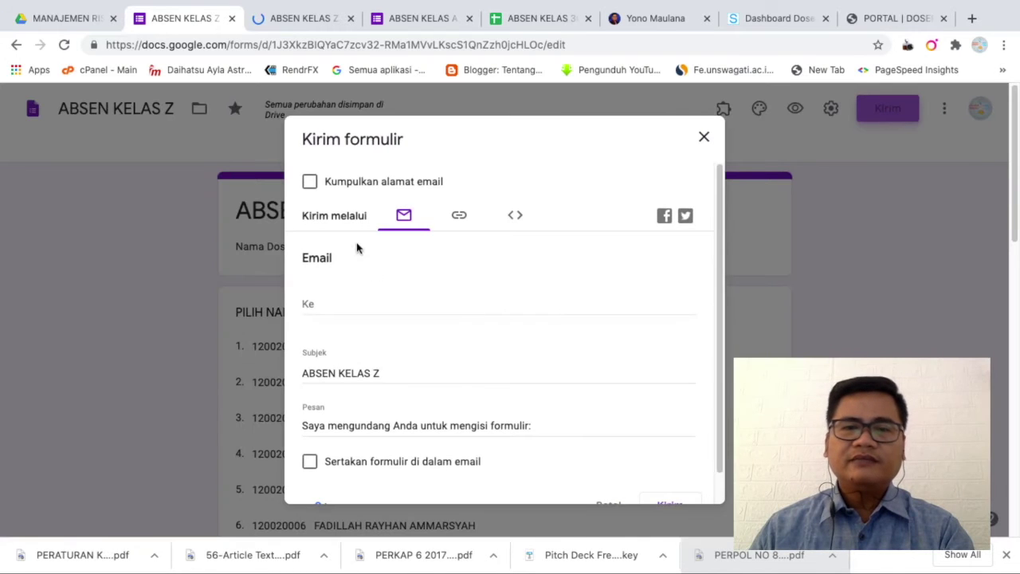
{"action": "left_click", "coordinate": [458, 218]}
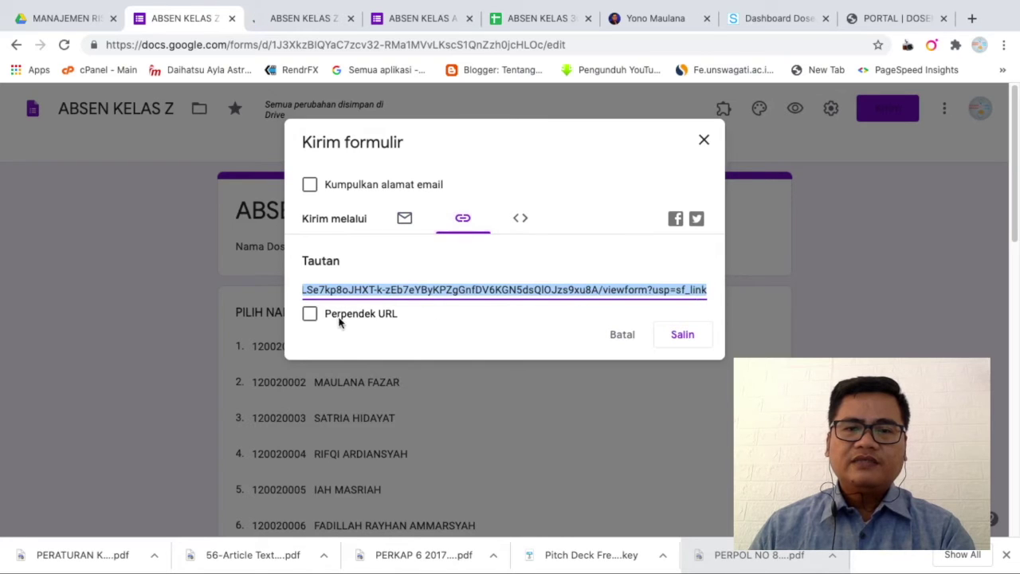
{"action": "left_click", "coordinate": [683, 340]}
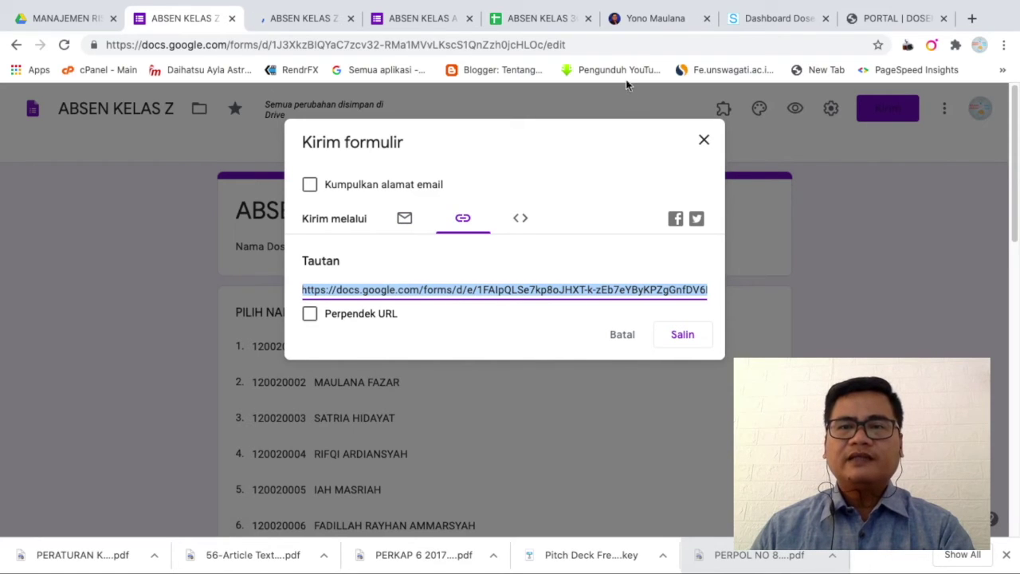
Switch to the Ruang Dosen site, log out of the account and log back in as a lecturer
{"action": "left_click", "coordinate": [767, 27]}
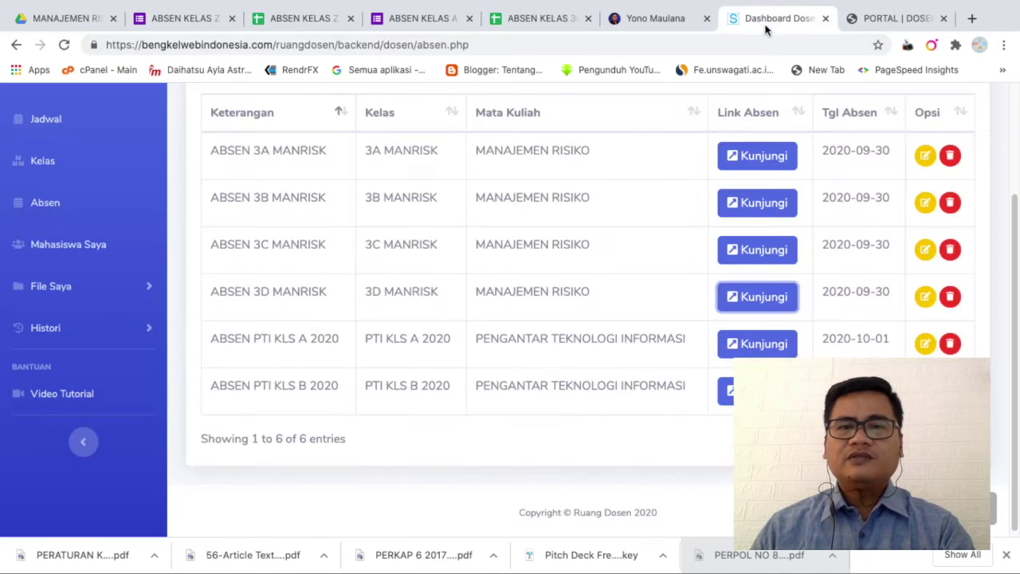
{"action": "scroll", "coordinate": [656, 269], "scroll_direction": "up", "scroll_amount": 3}
{"action": "left_click", "coordinate": [976, 110]}
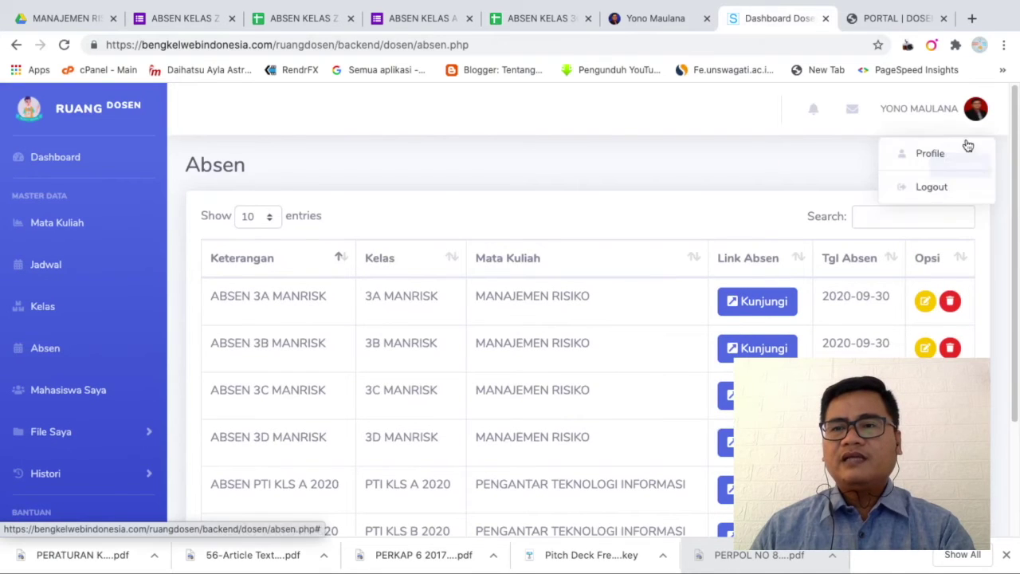
{"action": "left_click", "coordinate": [942, 190]}
{"action": "left_click", "coordinate": [652, 222]}
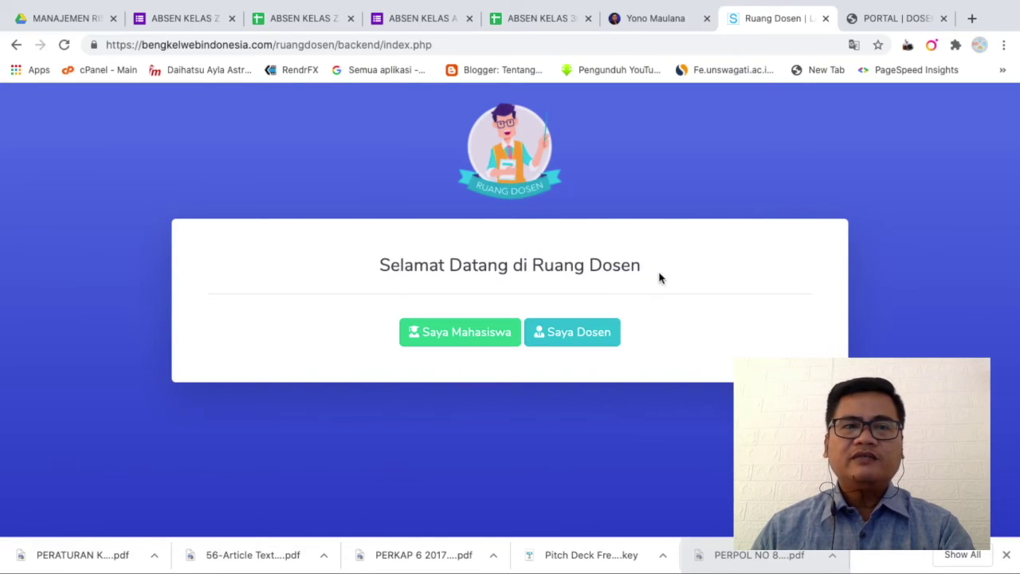
{"action": "left_click", "coordinate": [566, 330]}
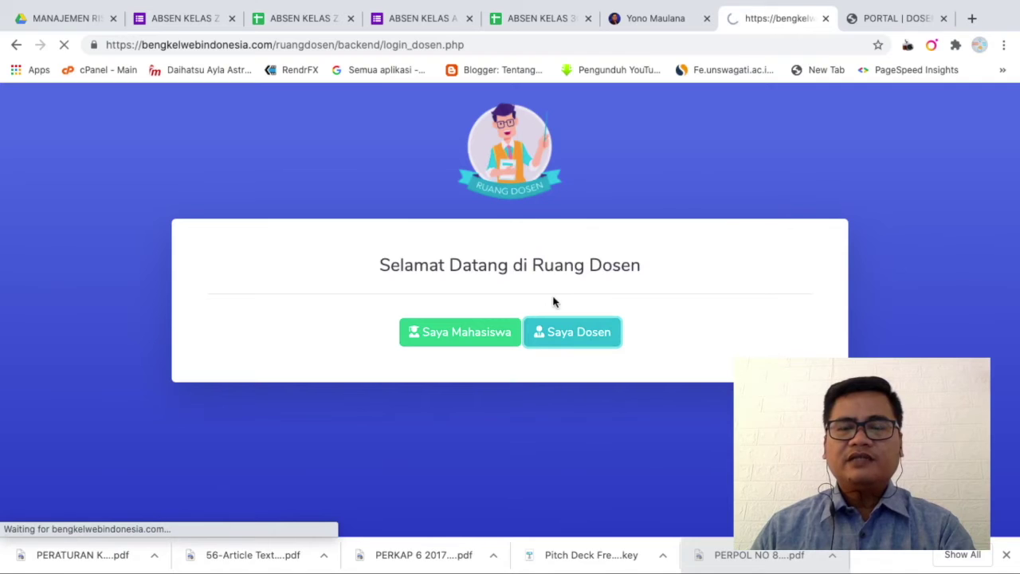
{"action": "left_click", "coordinate": [502, 429]}
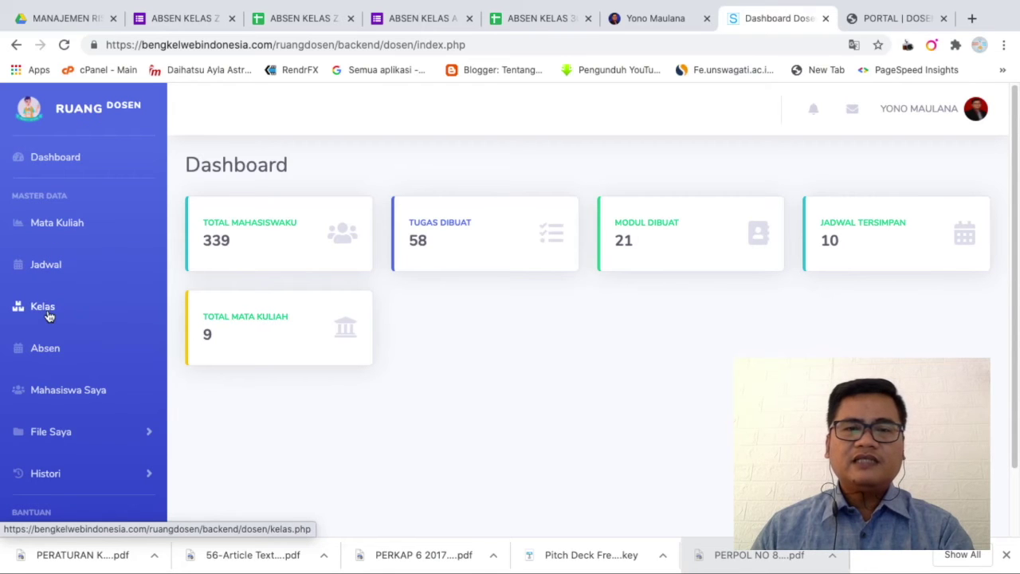
Open the Absen list and start a new attendance entry for the class 216-2L - SMT 4
{"action": "left_click", "coordinate": [50, 350]}
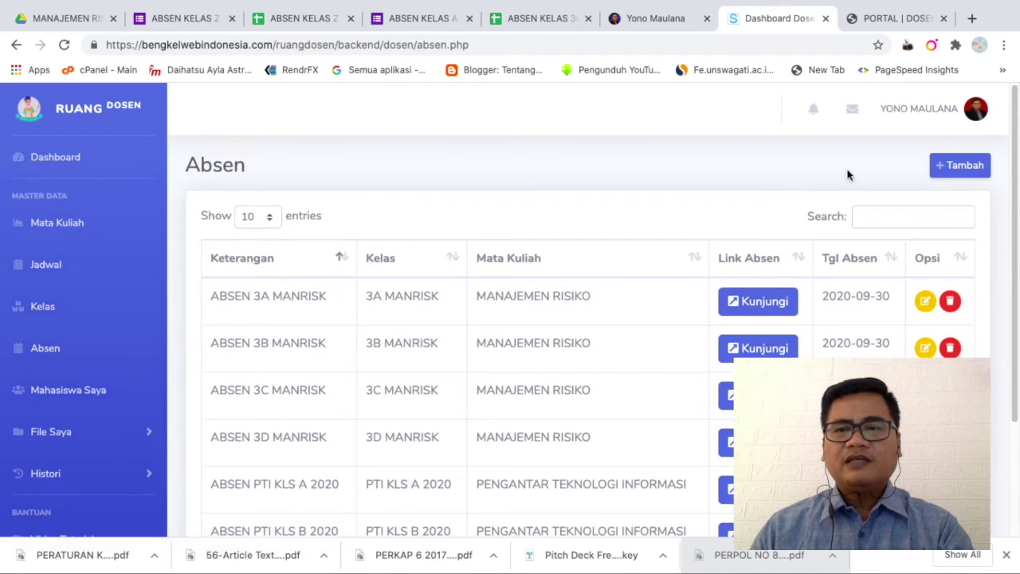
{"action": "left_click", "coordinate": [964, 166]}
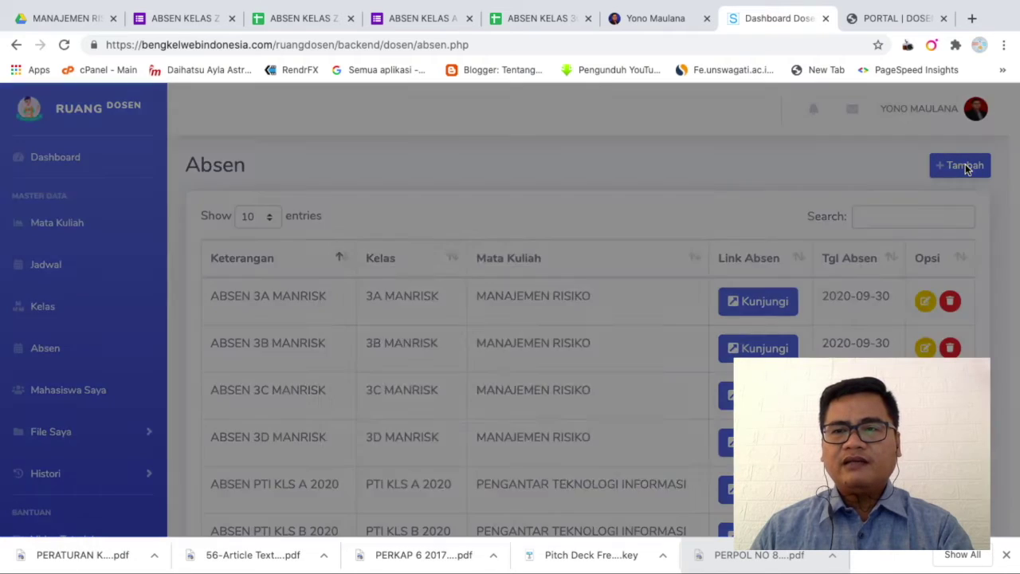
{"action": "left_click", "coordinate": [515, 216]}
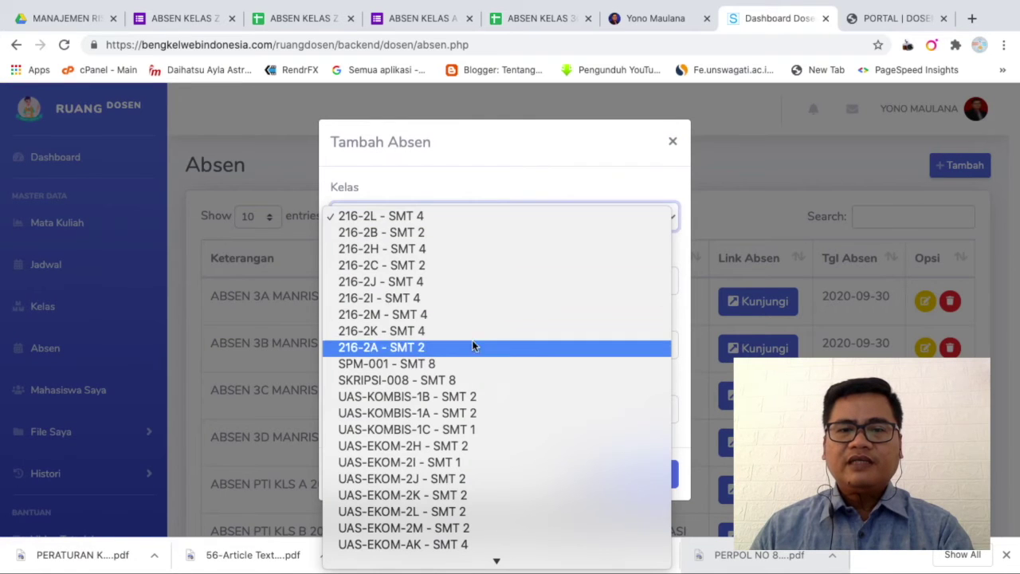
{"action": "scroll", "coordinate": [483, 341], "scroll_direction": "down", "scroll_amount": 3}
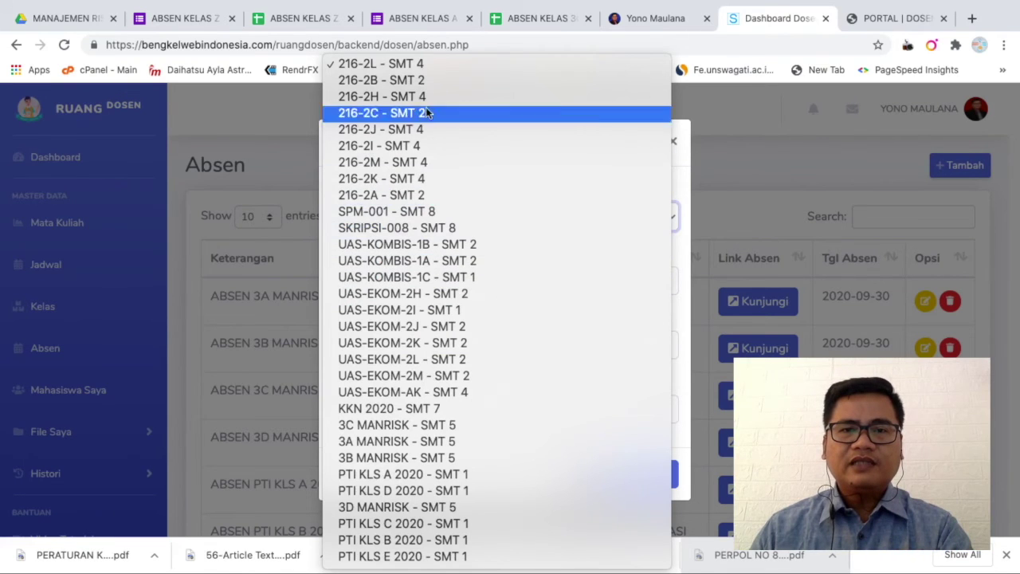
{"action": "left_click", "coordinate": [425, 67]}
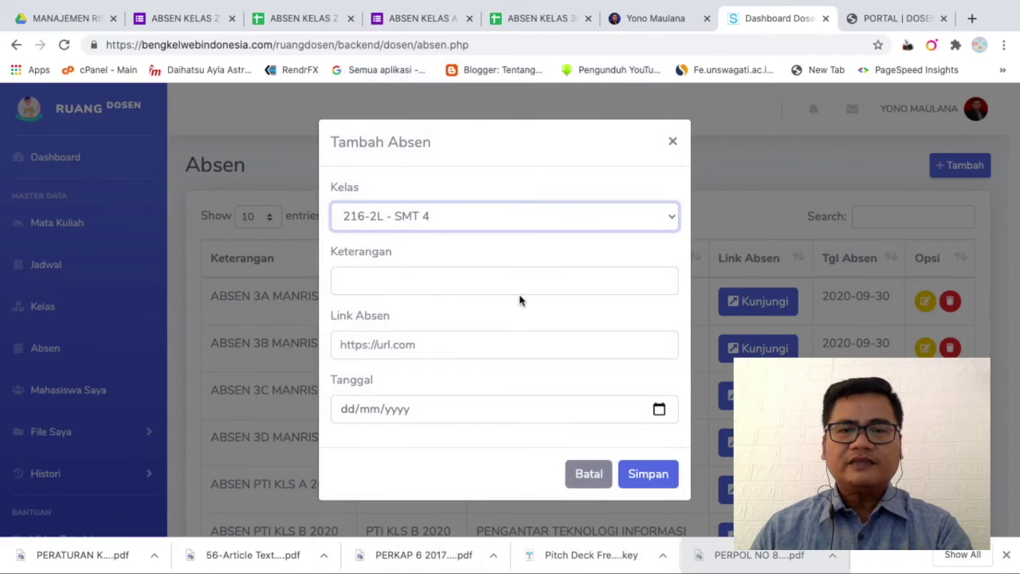
Enter ABSEN KELAS L as the entry's description and paste the copied form link as its attendance link
{"action": "left_click", "coordinate": [431, 274]}
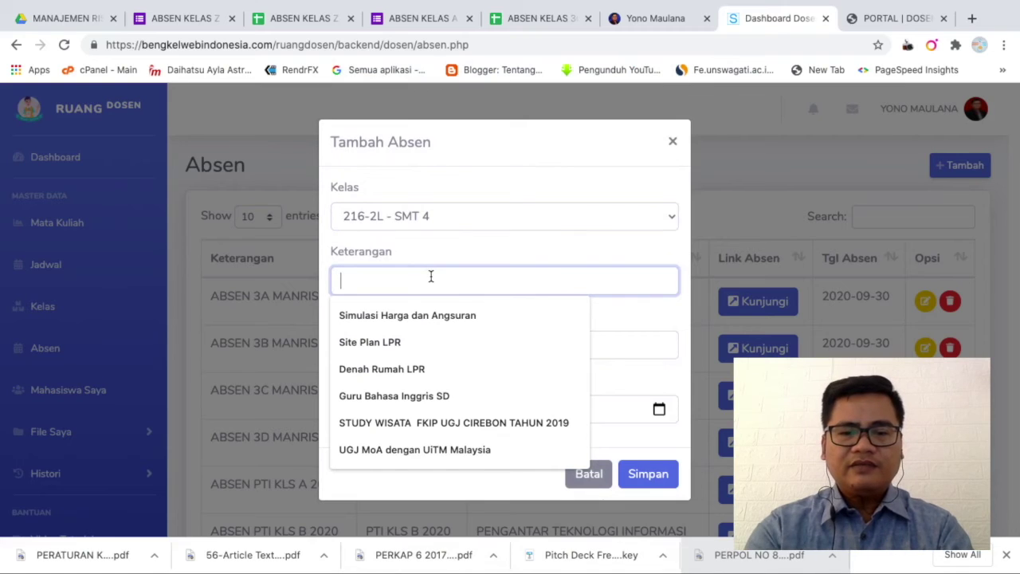
{"action": "type", "text": "ABSEN KELAS L"}
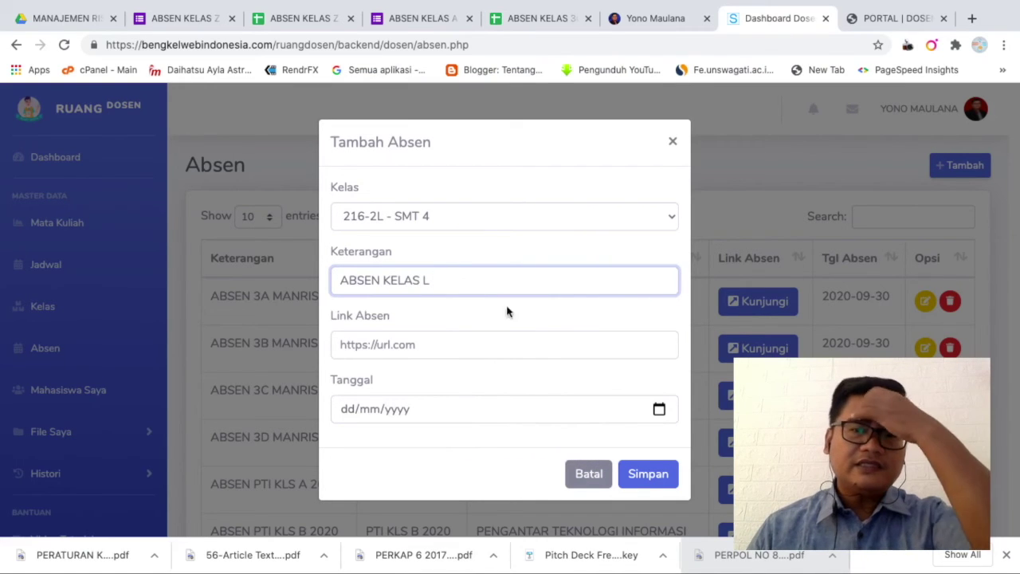
{"action": "left_click", "coordinate": [443, 343]}
{"action": "key", "text": "super+v"}
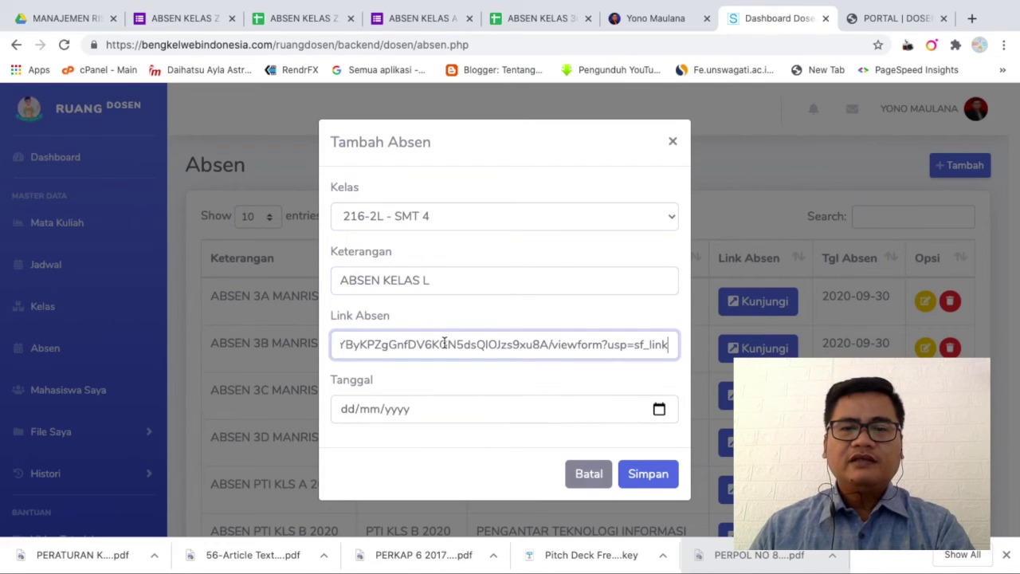
Set the attendance entry's date to 30/09/2020 and save the entry
{"action": "left_click", "coordinate": [659, 409]}
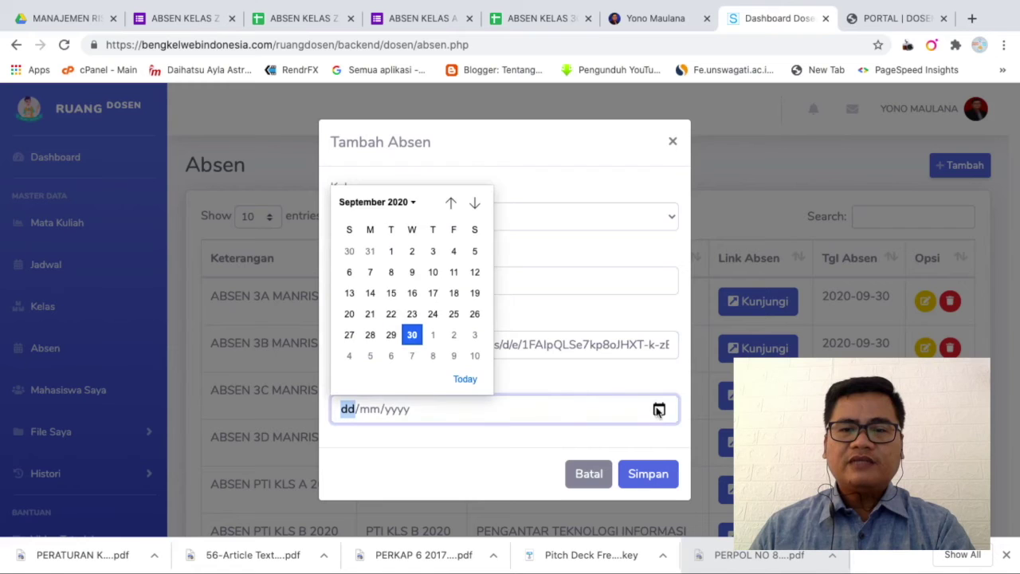
{"action": "left_click", "coordinate": [412, 338]}
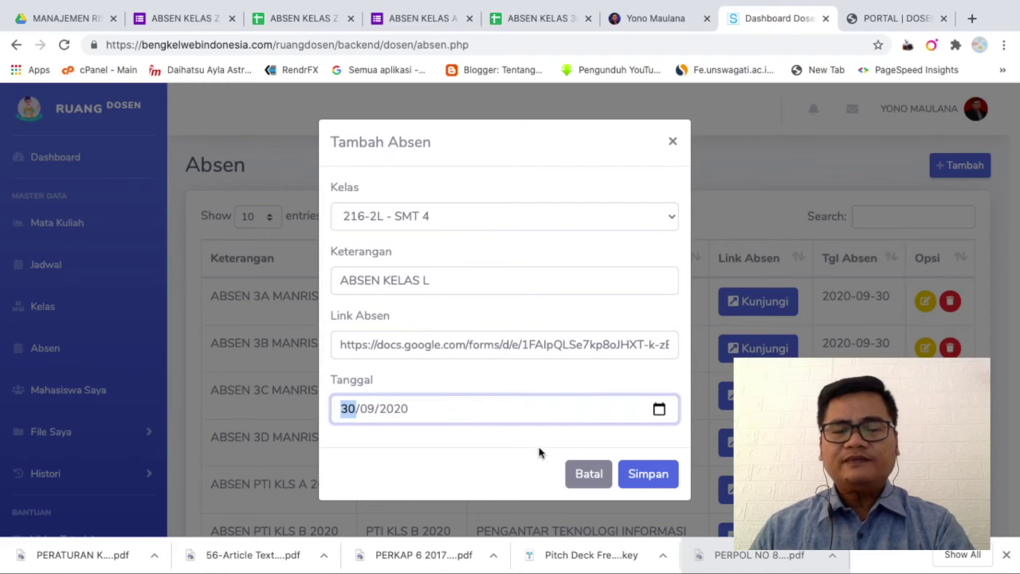
{"action": "left_click", "coordinate": [648, 474]}
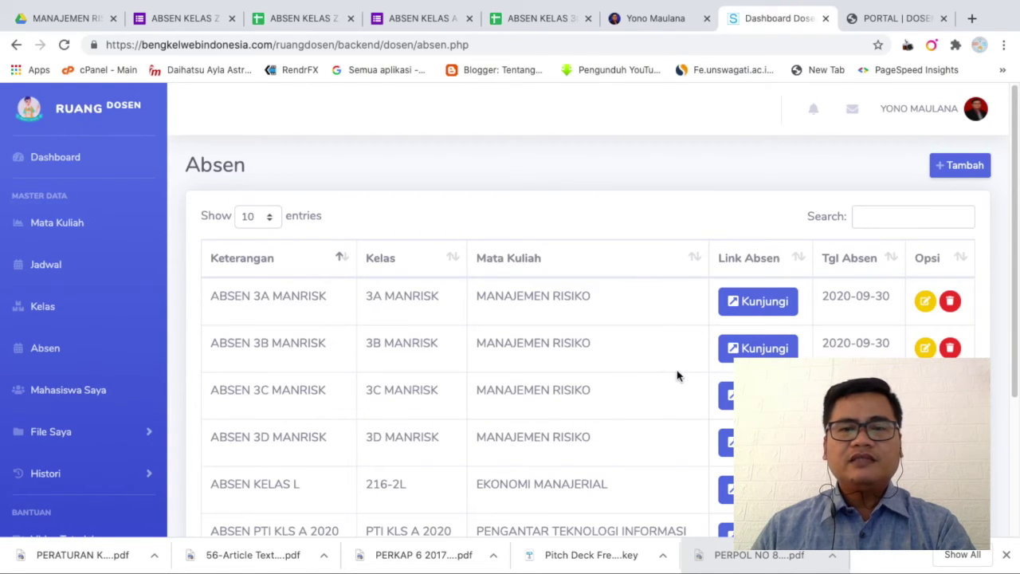
Review the Absen list's entries, including their descriptions, classes, courses, attendance links and dates
{"action": "scroll", "coordinate": [678, 376], "scroll_direction": "down", "scroll_amount": 2}
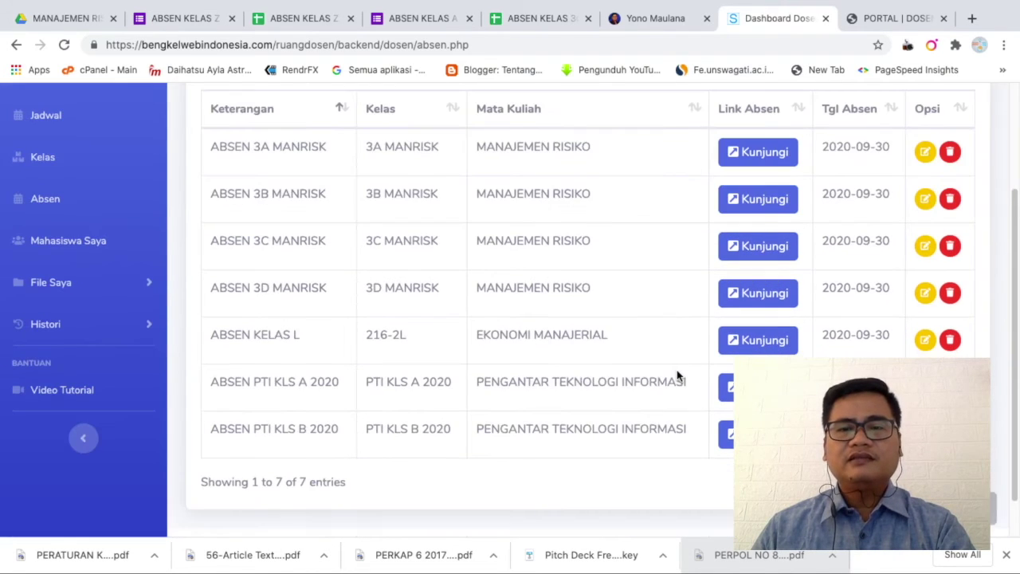
{"action": "scroll", "coordinate": [677, 376], "scroll_direction": "up", "scroll_amount": 1}
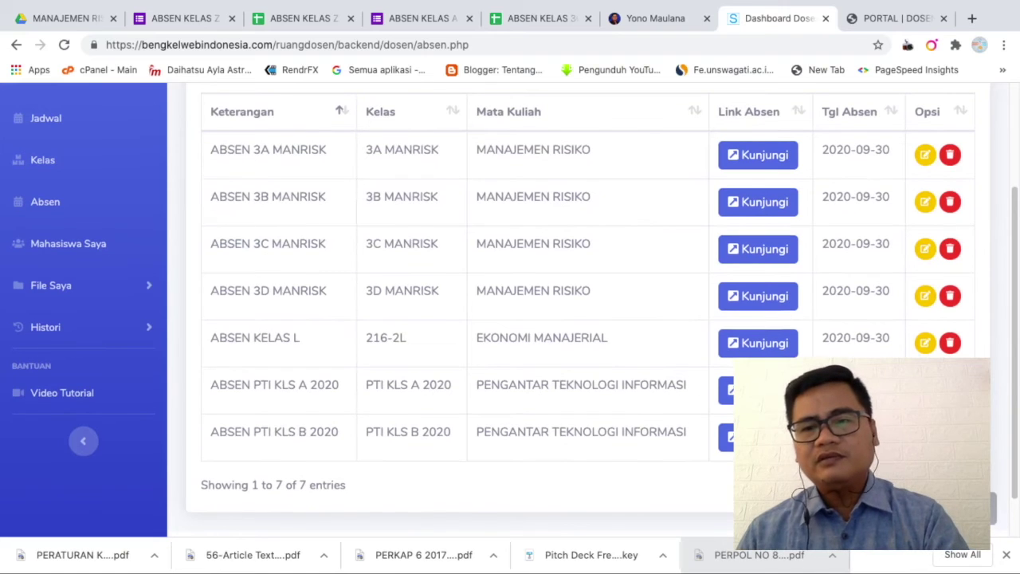
{"action": "scroll", "coordinate": [715, 334], "scroll_direction": "up", "scroll_amount": 2}
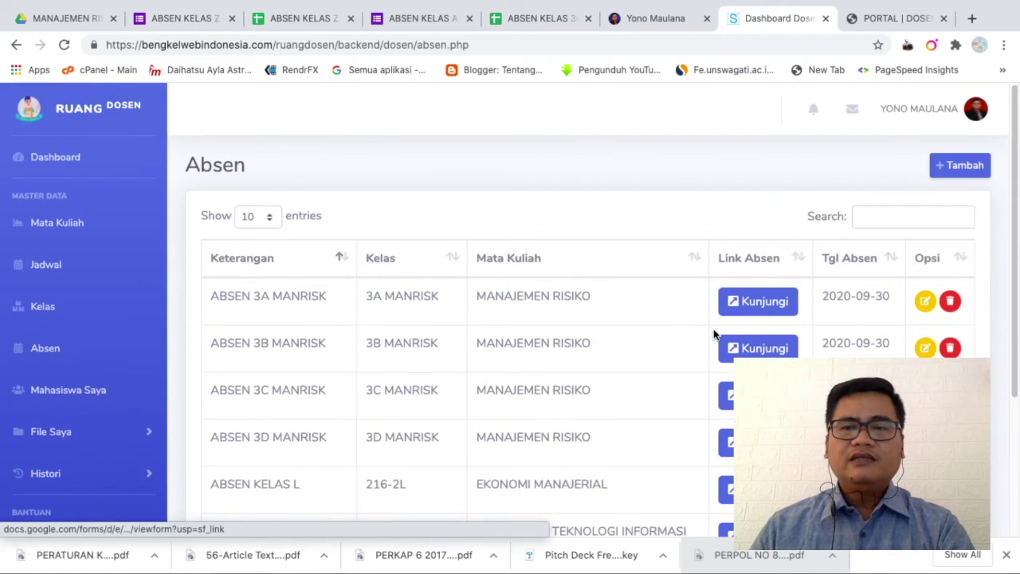
{"action": "scroll", "coordinate": [715, 335], "scroll_direction": "down", "scroll_amount": 1}
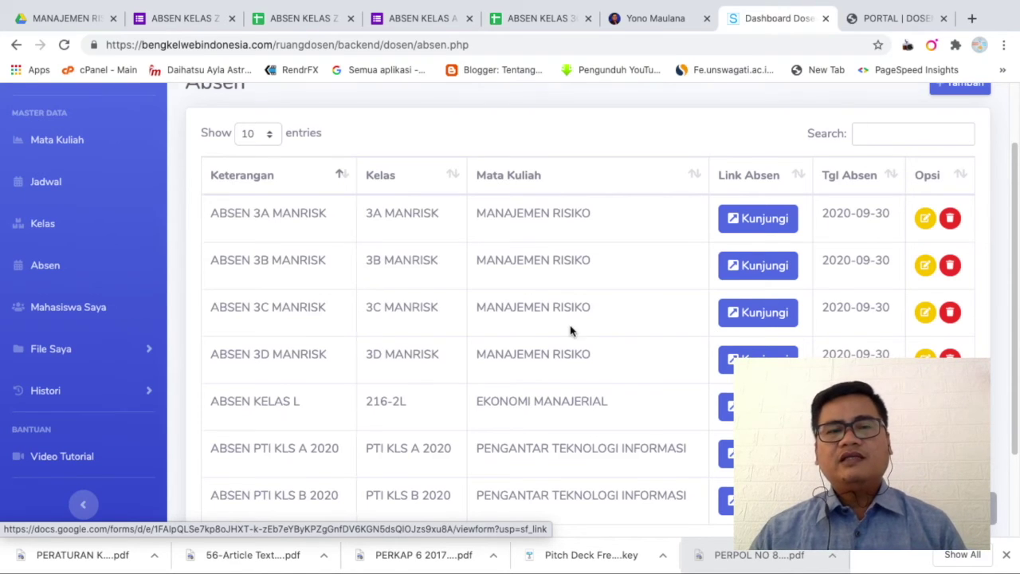
{"action": "scroll", "coordinate": [572, 332], "scroll_direction": "up", "scroll_amount": 1}
{"action": "scroll", "coordinate": [612, 315], "scroll_direction": "down", "scroll_amount": 1}
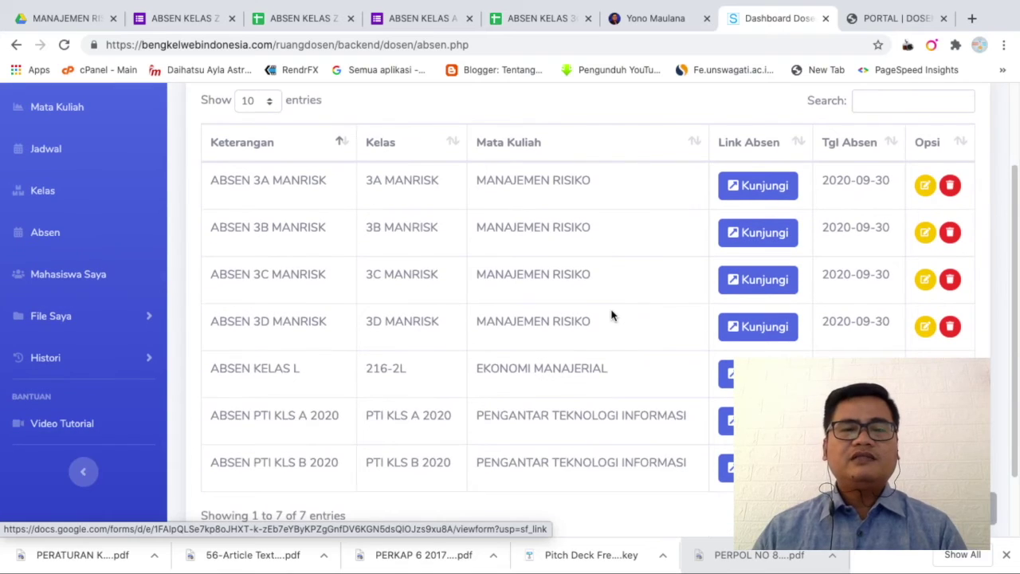
{"action": "scroll", "coordinate": [611, 316], "scroll_direction": "down", "scroll_amount": 1}
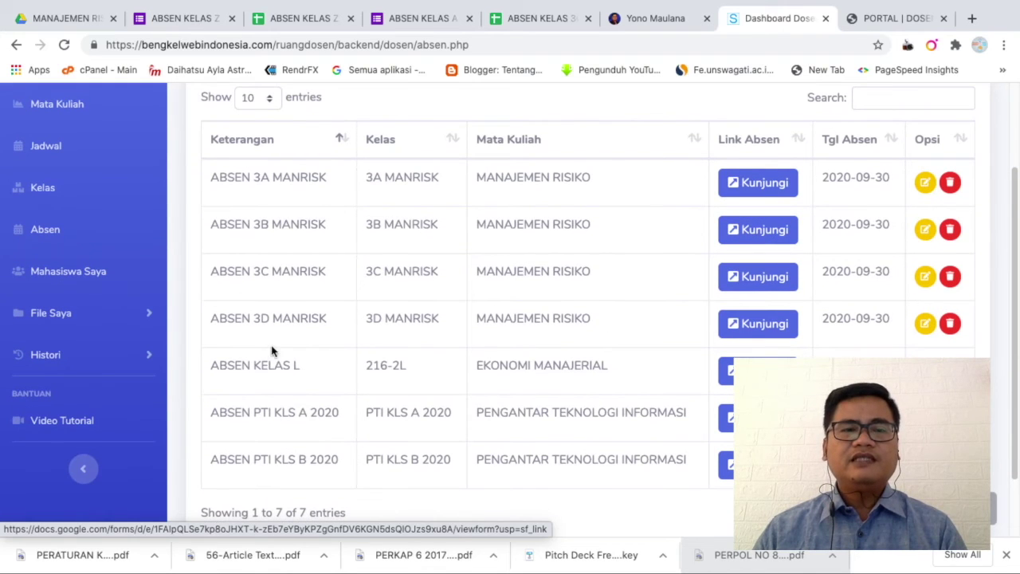
{"action": "scroll", "coordinate": [100, 231], "scroll_direction": "up", "scroll_amount": 1}
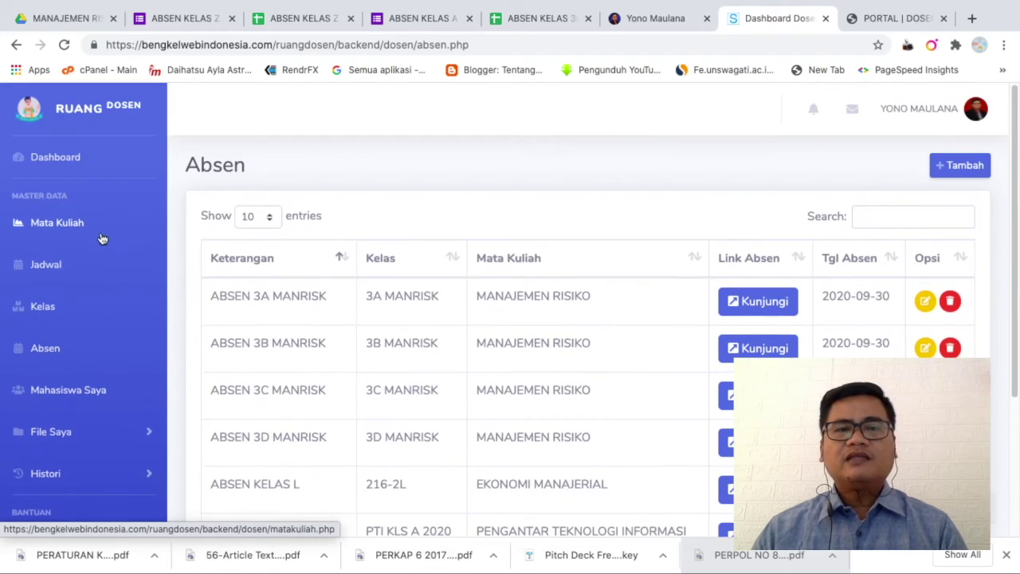
{"action": "scroll", "coordinate": [447, 311], "scroll_direction": "down", "scroll_amount": 1}
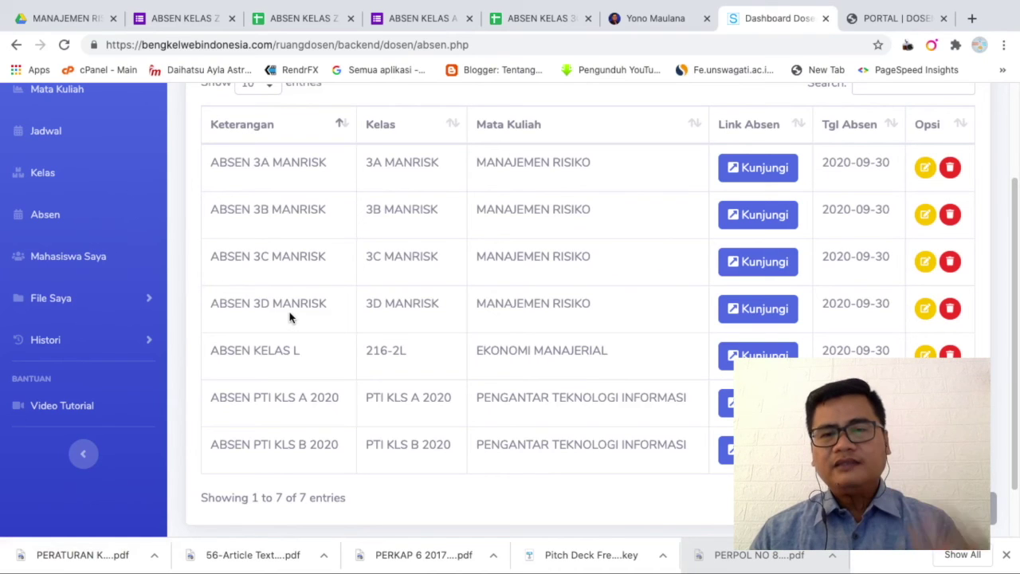
{"action": "scroll", "coordinate": [289, 317], "scroll_direction": "up", "scroll_amount": 1}
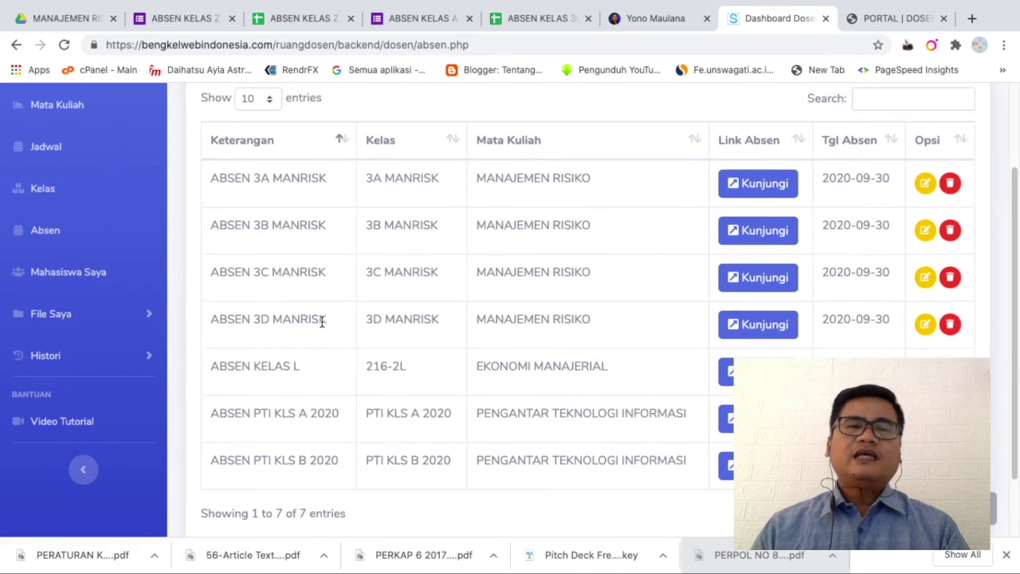
{"action": "scroll", "coordinate": [323, 327], "scroll_direction": "up", "scroll_amount": 1}
{"action": "scroll", "coordinate": [323, 332], "scroll_direction": "up", "scroll_amount": 1}
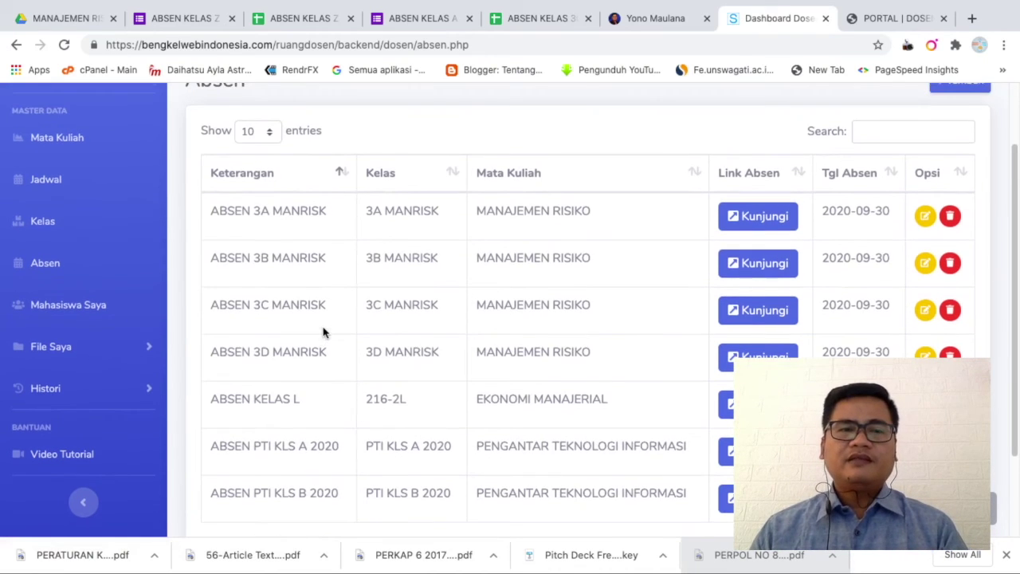
{"action": "scroll", "coordinate": [325, 333], "scroll_direction": "down", "scroll_amount": 3}
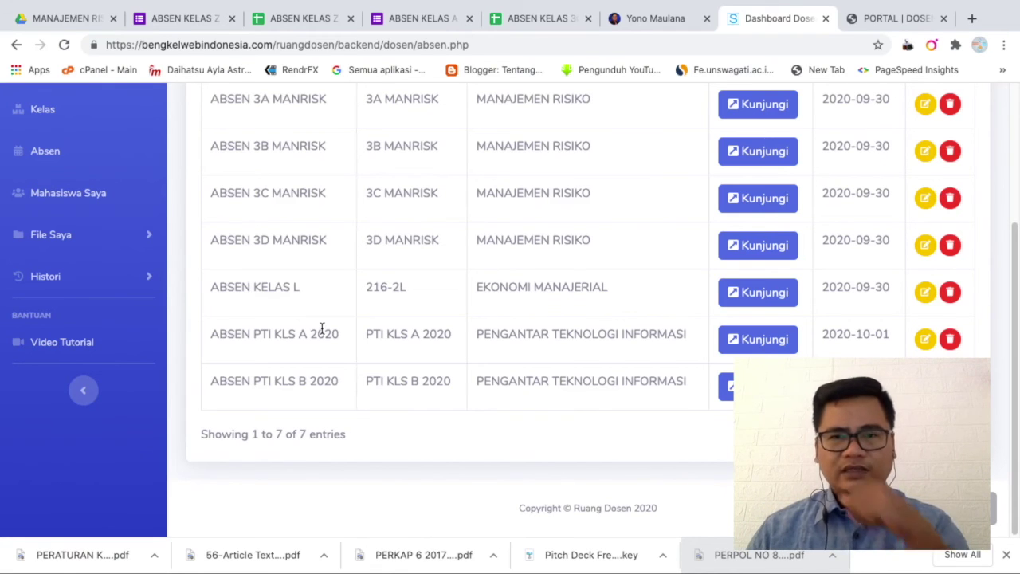
{"action": "scroll", "coordinate": [391, 319], "scroll_direction": "up", "scroll_amount": 3}
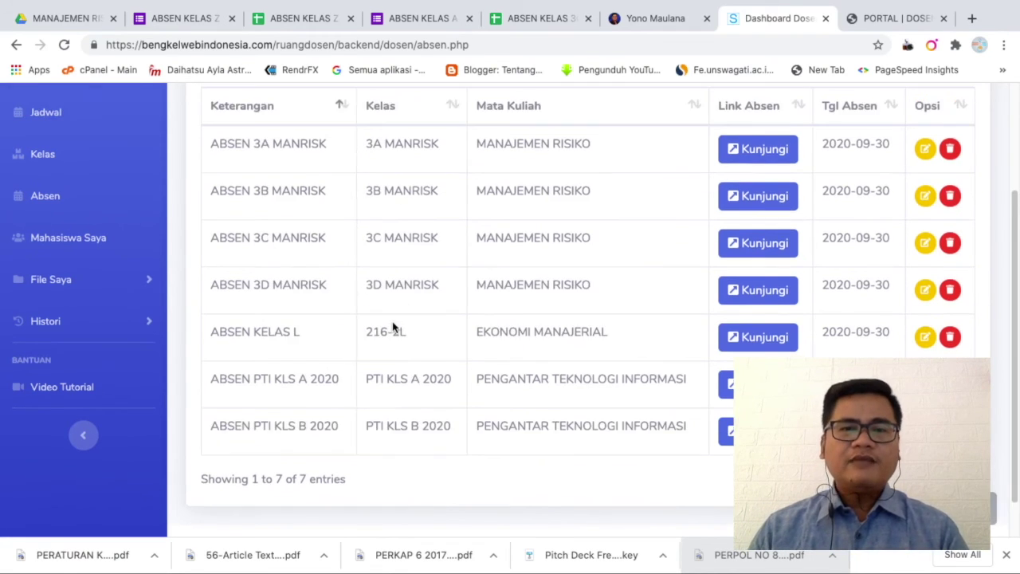
{"action": "scroll", "coordinate": [394, 327], "scroll_direction": "down", "scroll_amount": 1}
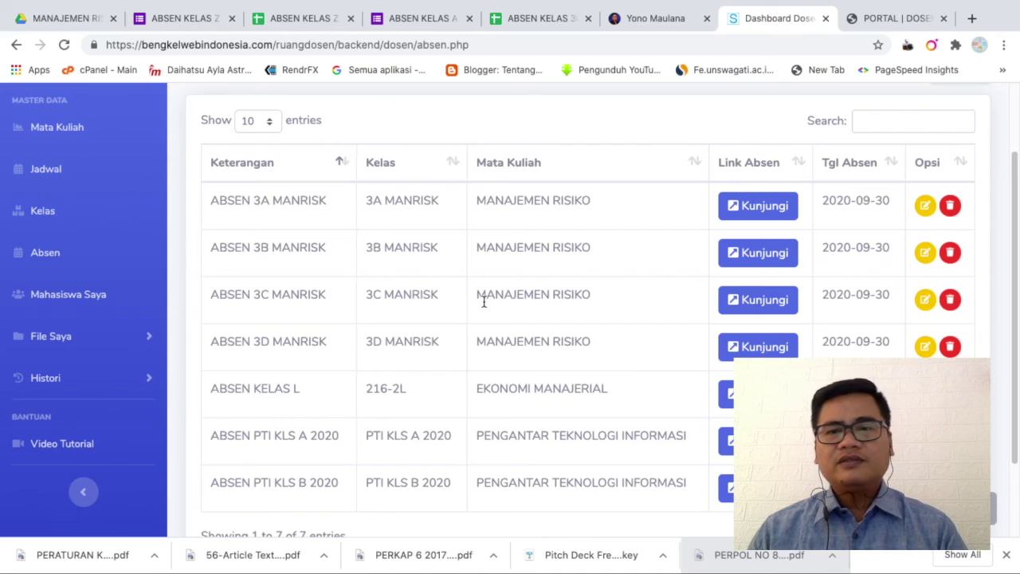
{"action": "scroll", "coordinate": [653, 344], "scroll_direction": "down", "scroll_amount": 1}
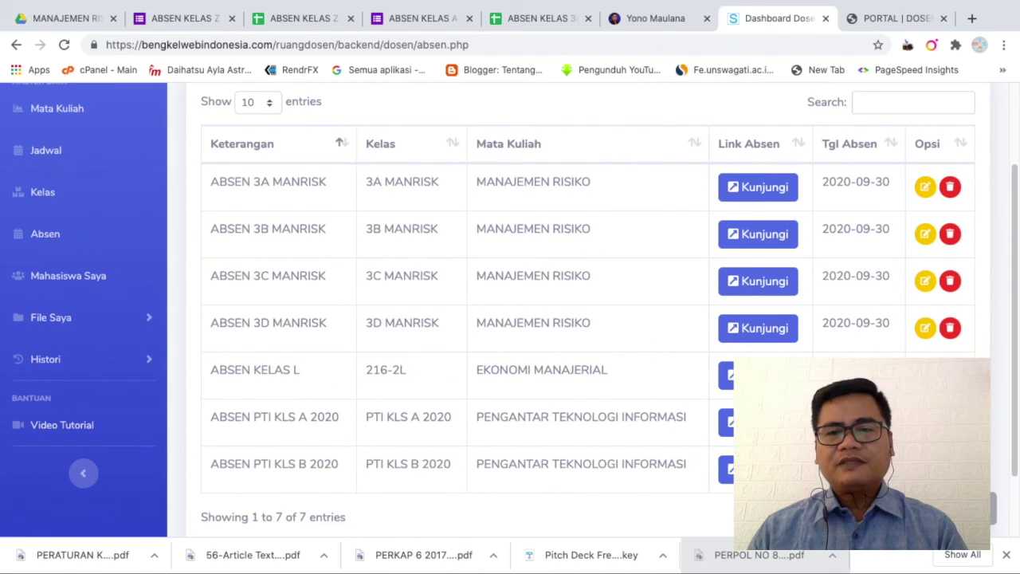
Visit the ABSEN KELAS L entry's attendance link and submit a test response with a student's name selected and KEHADIRAN set to HADIR
{"action": "left_click", "coordinate": [727, 374]}
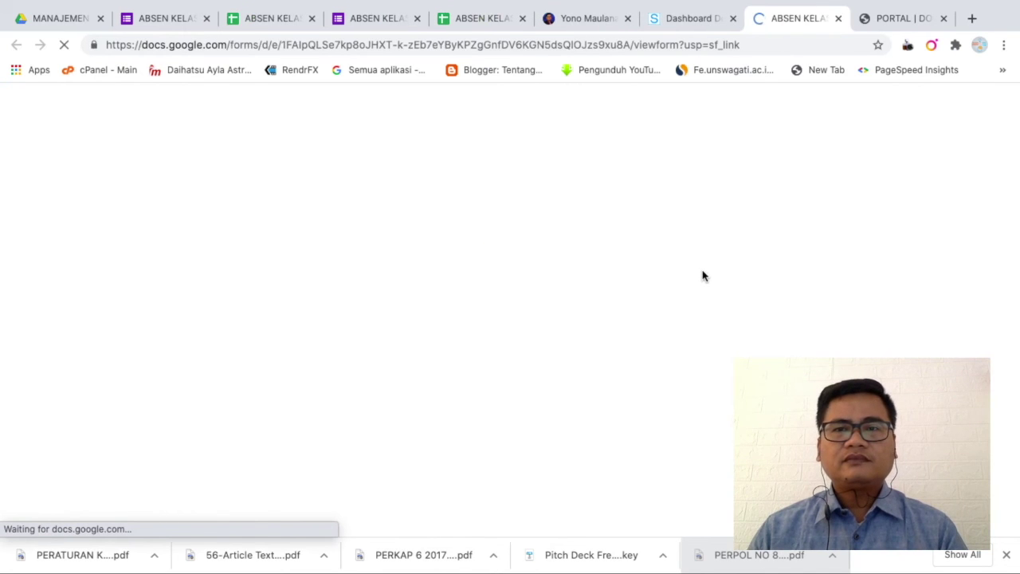
{"action": "scroll", "coordinate": [571, 323], "scroll_direction": "down", "scroll_amount": 3}
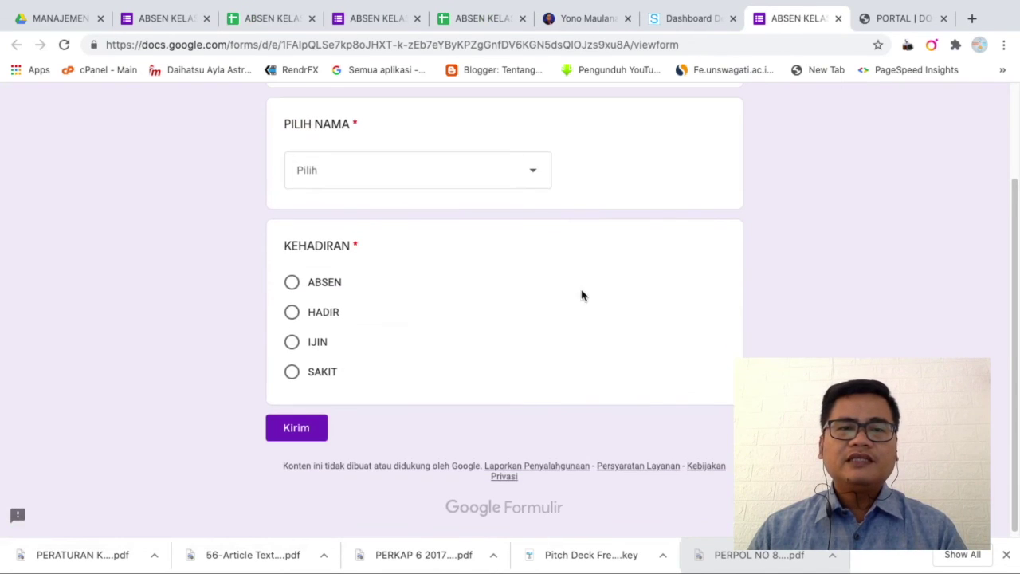
{"action": "left_click", "coordinate": [535, 166]}
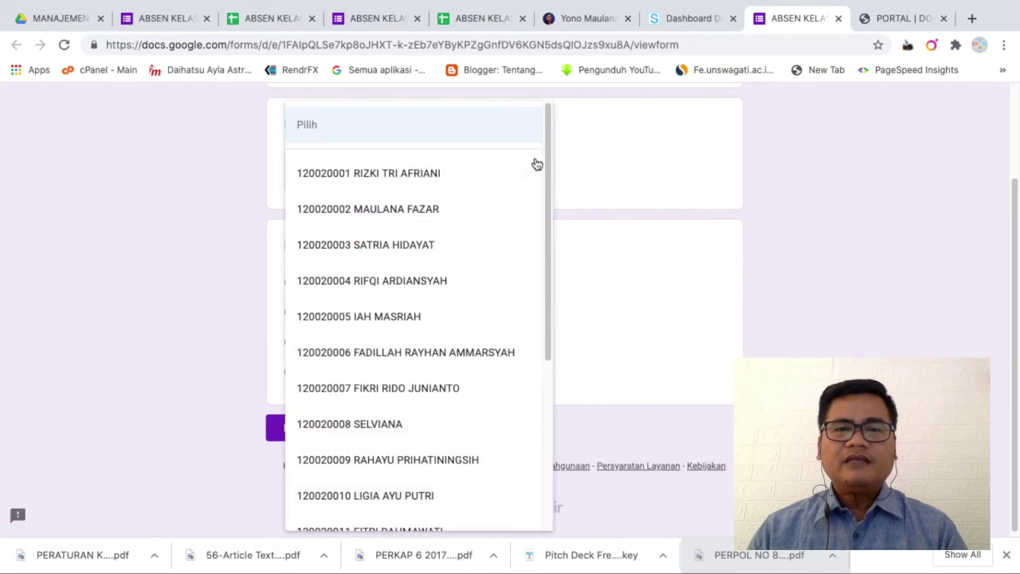
{"action": "left_click", "coordinate": [420, 285]}
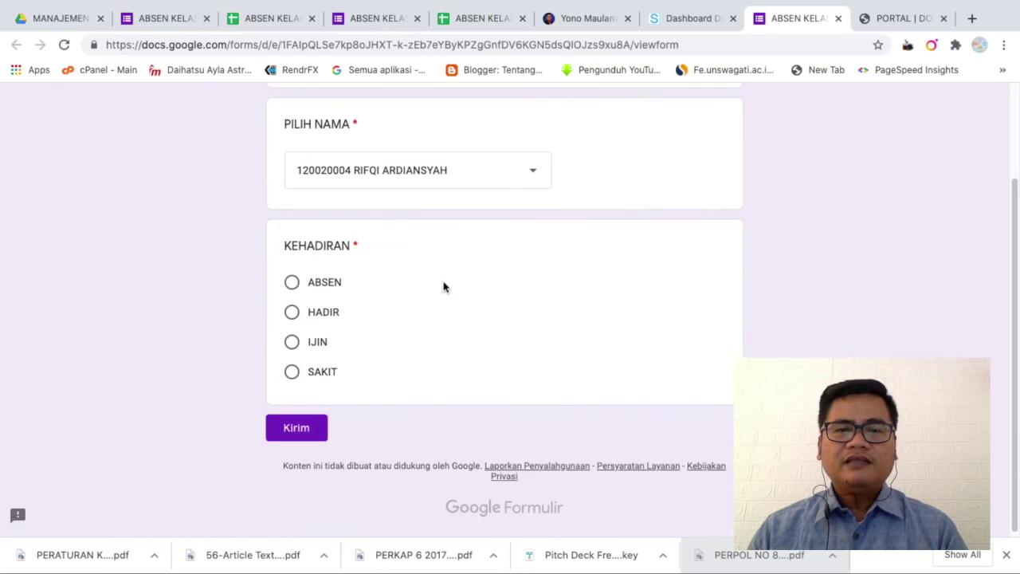
{"action": "left_click", "coordinate": [293, 313]}
{"action": "left_click", "coordinate": [297, 428]}
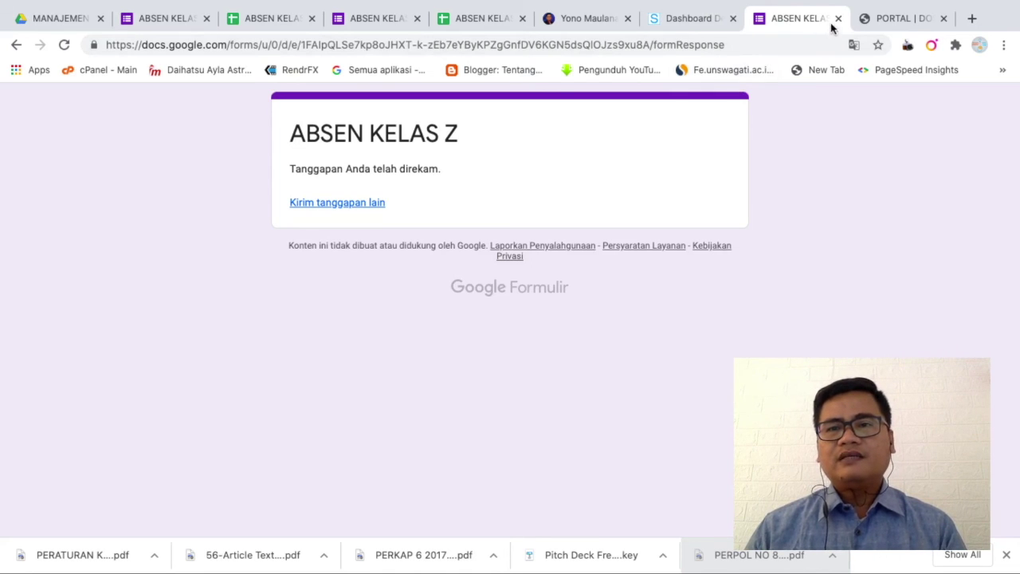
{"action": "left_click", "coordinate": [706, 19]}
{"action": "left_click", "coordinate": [801, 19]}
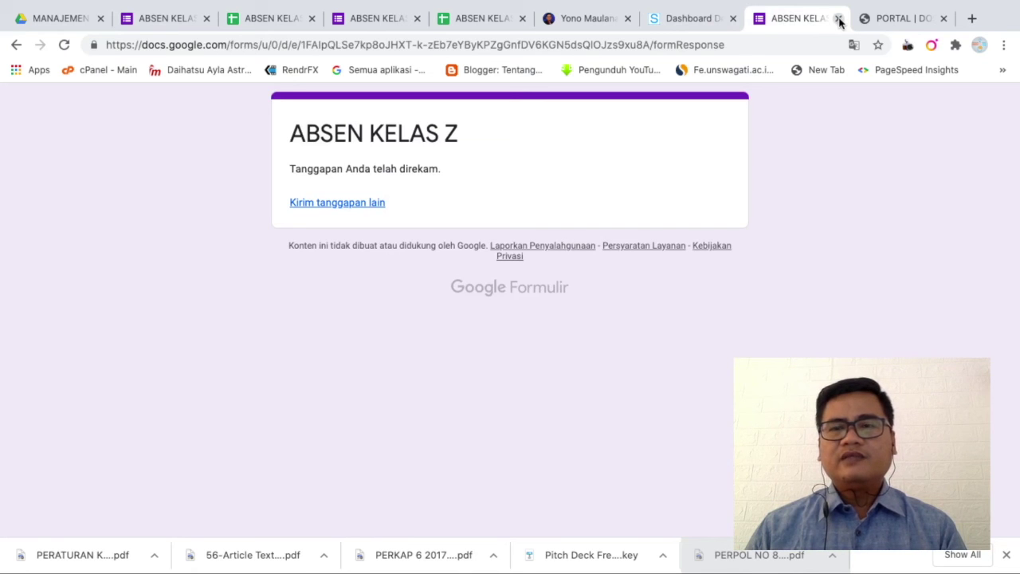
{"action": "left_click", "coordinate": [587, 24]}
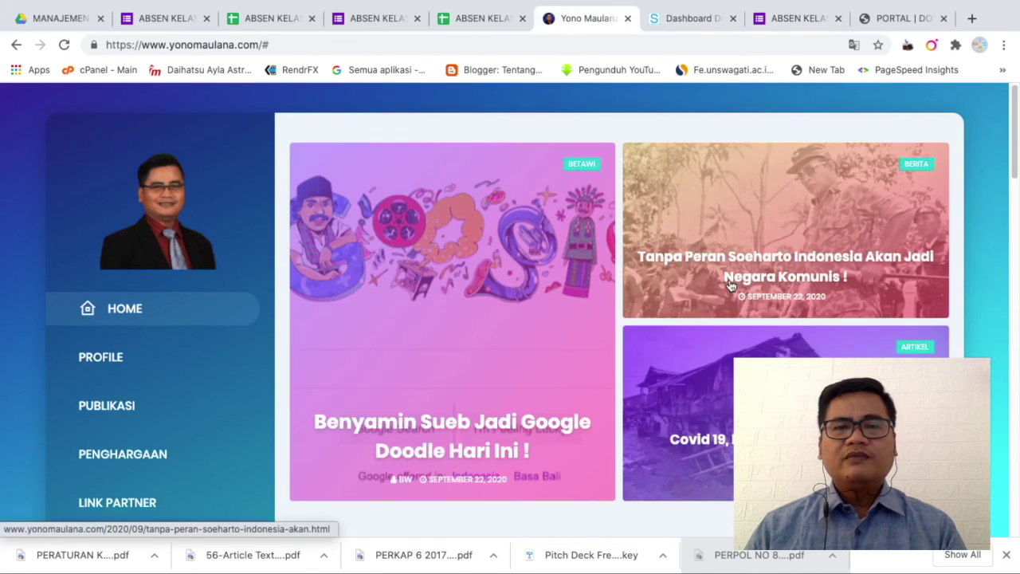
{"action": "scroll", "coordinate": [730, 285], "scroll_direction": "down", "scroll_amount": 1}
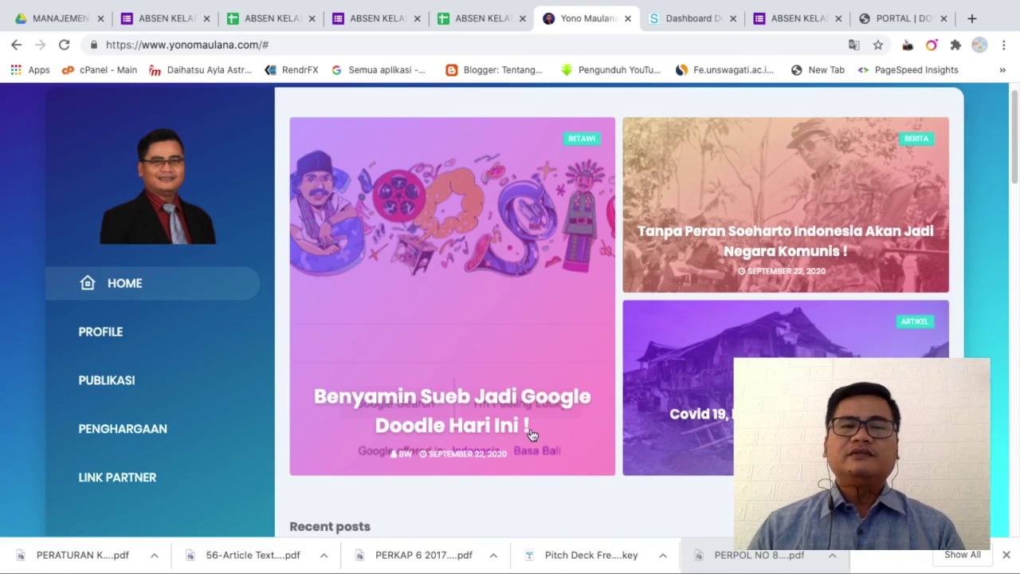
{"action": "mouse_move", "coordinate": [518, 568]}
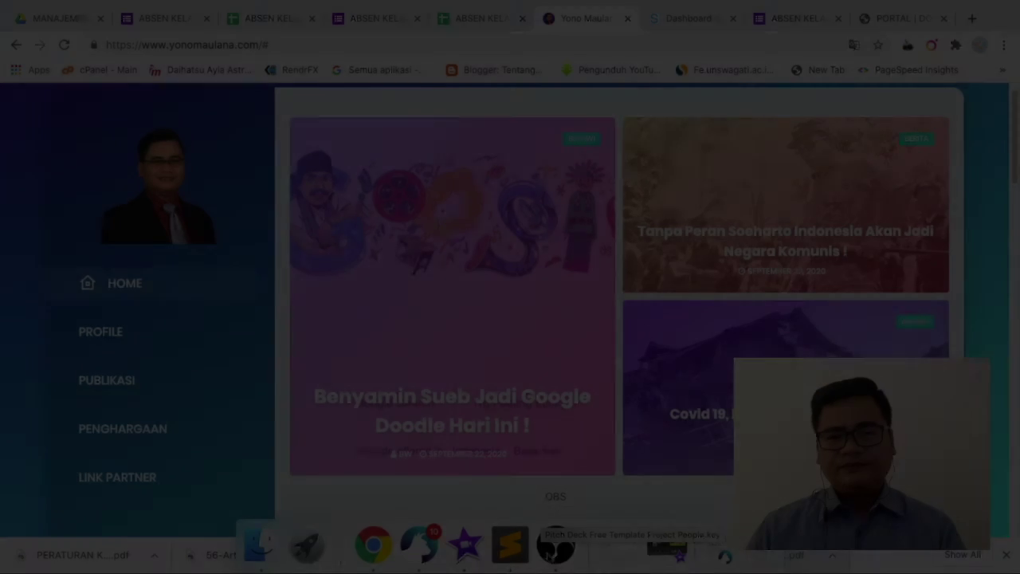